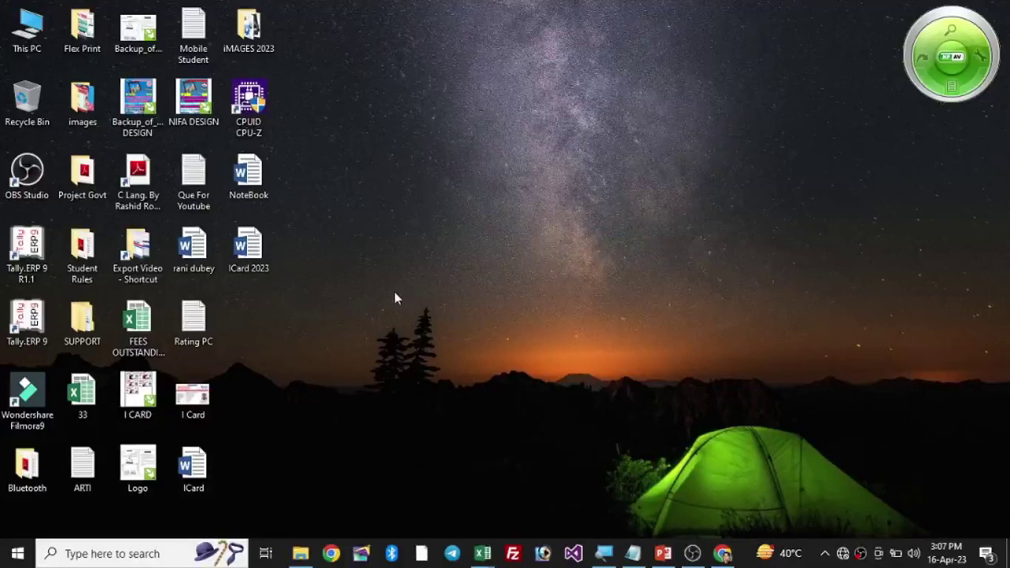
Step: Schedule a Windows shutdown in 800 seconds by running the command shutdown -t 800 -s
click(394, 298)
key(super+r)
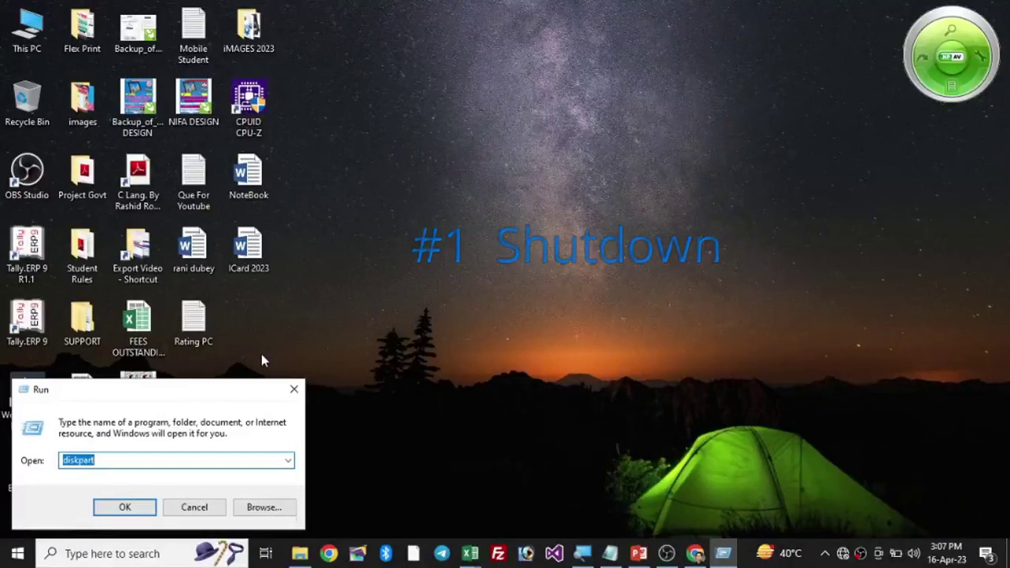
text(shutdow)
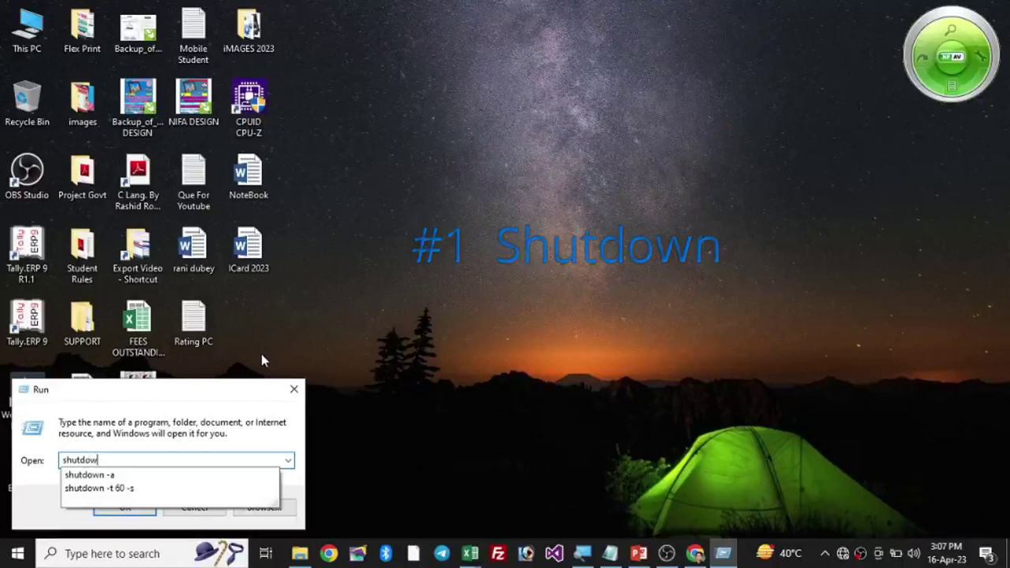
text(n -t)
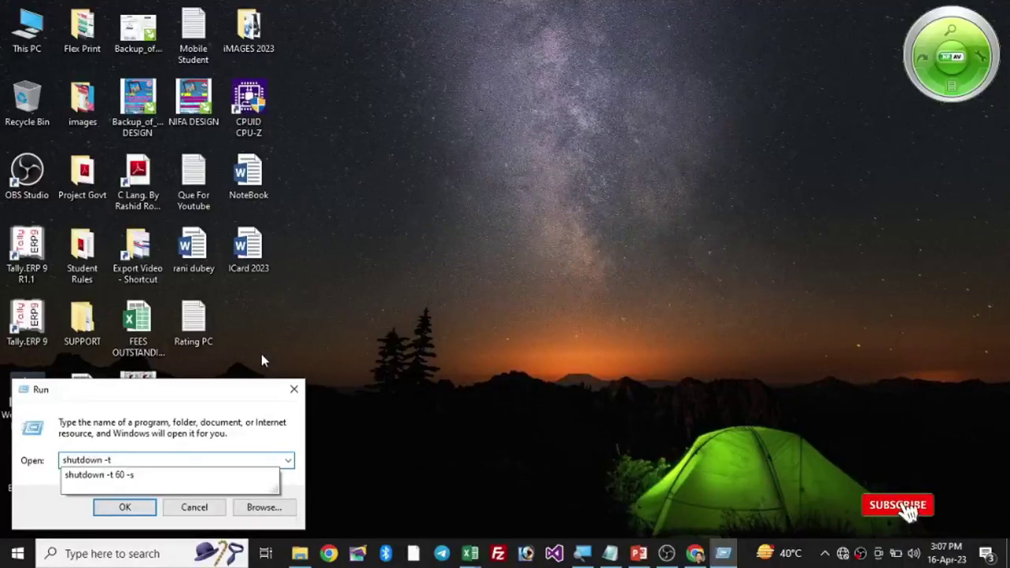
text( 800)
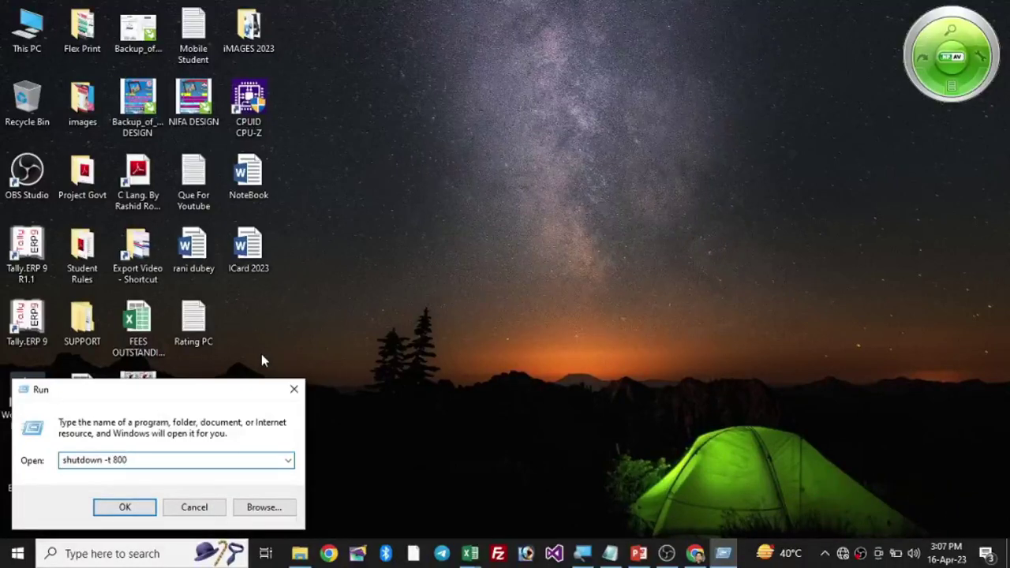
text(-s)
key(Return)
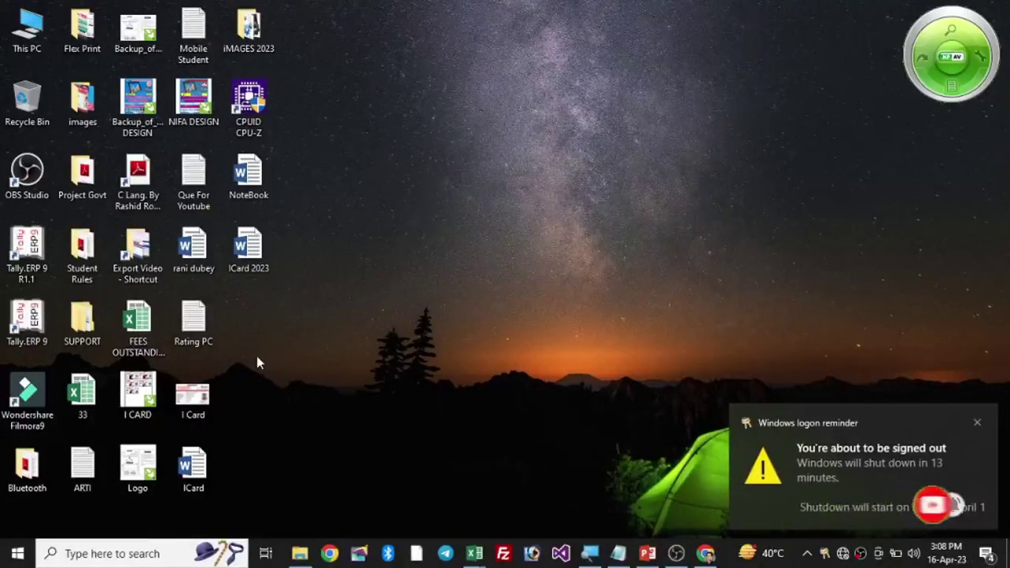
Step: Open the Registry Editor by running the regedit command
key(super+r)
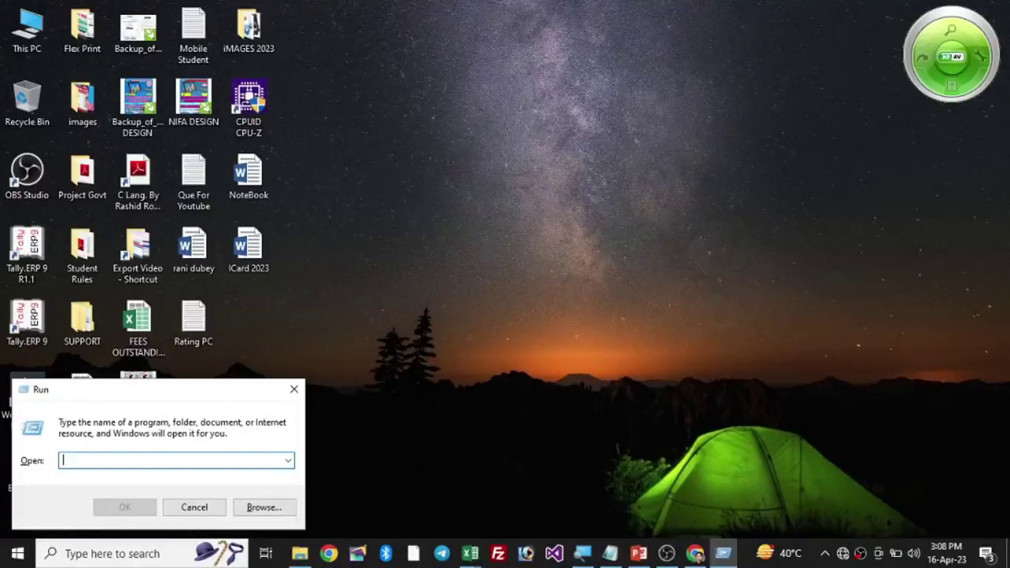
text(reg)
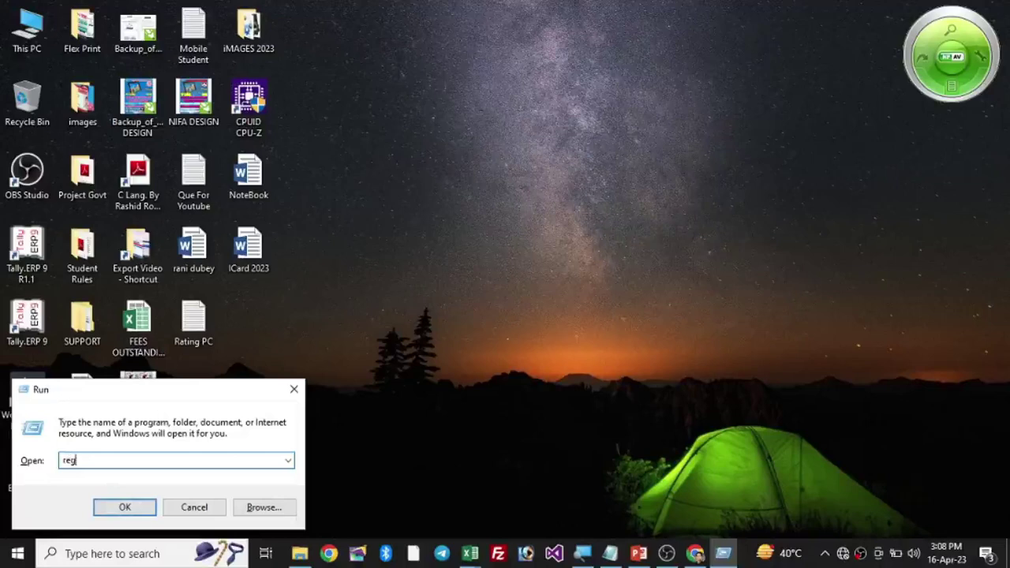
text(edit)
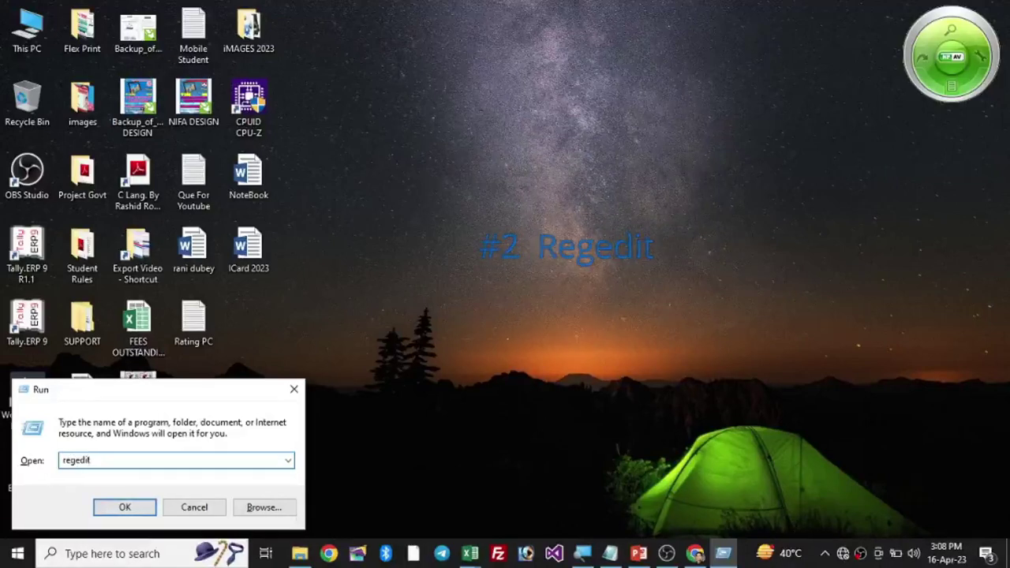
key(Return)
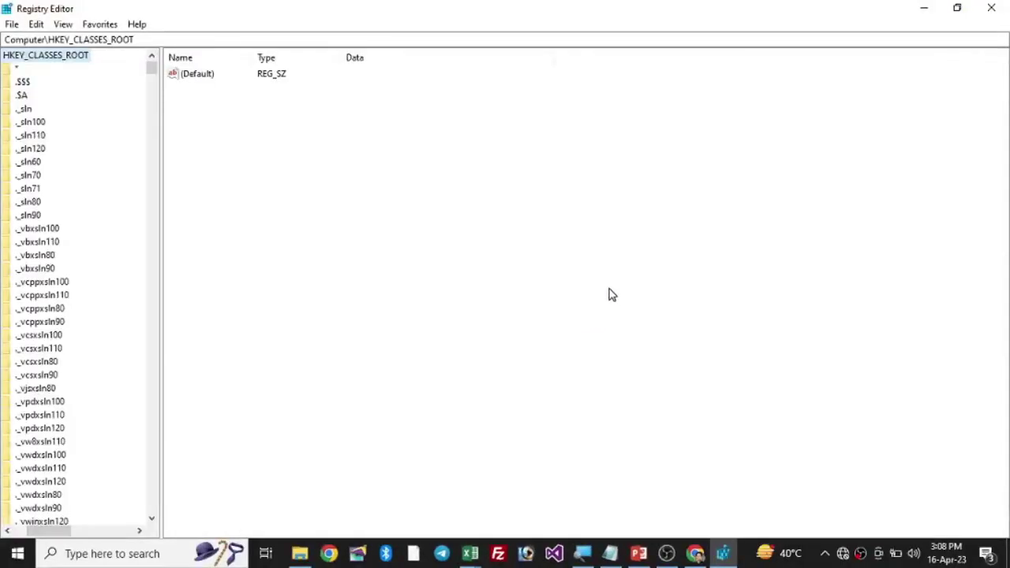
Step: Collapse the registry tree to its root keys under Computer and select HKEY_CURRENT_USER
key(Left)
key(Left)
key(Left)
key(Right)
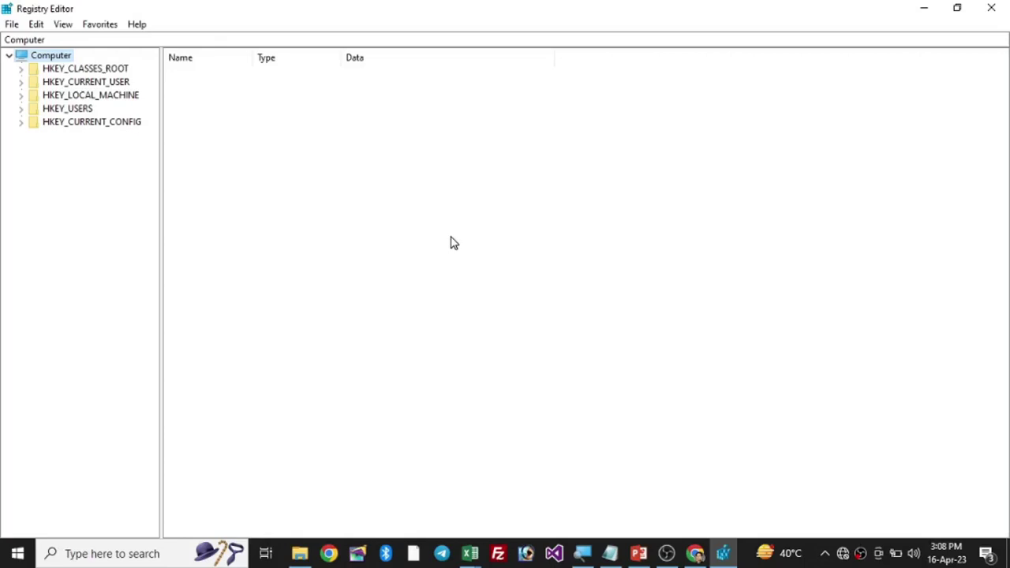
key(Down)
key(Down)
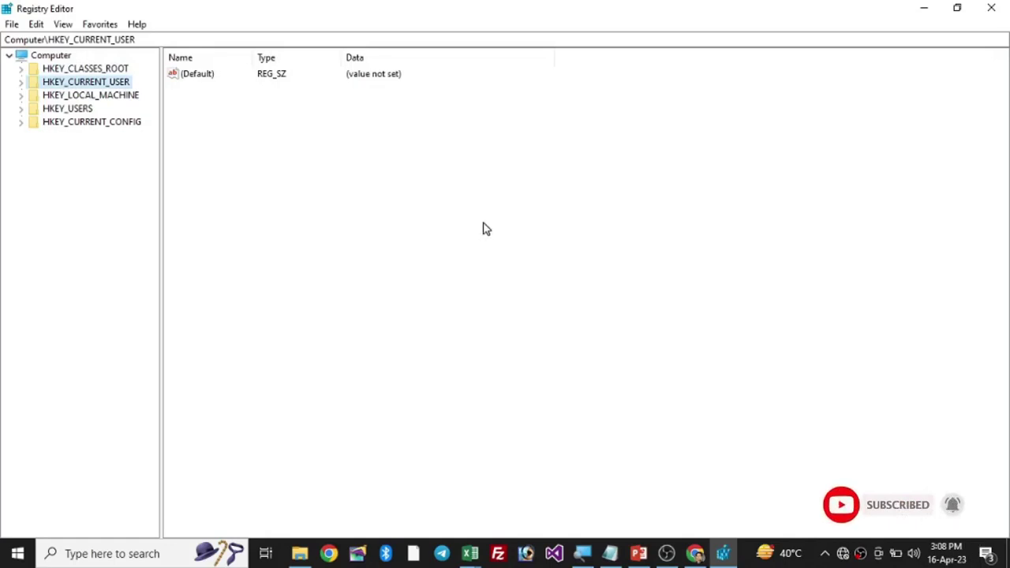
Step: Allow Full Control for ALL APPLICATION PACKAGES in the permissions of HKEY_CURRENT_USER and apply the change
right_click(118, 86)
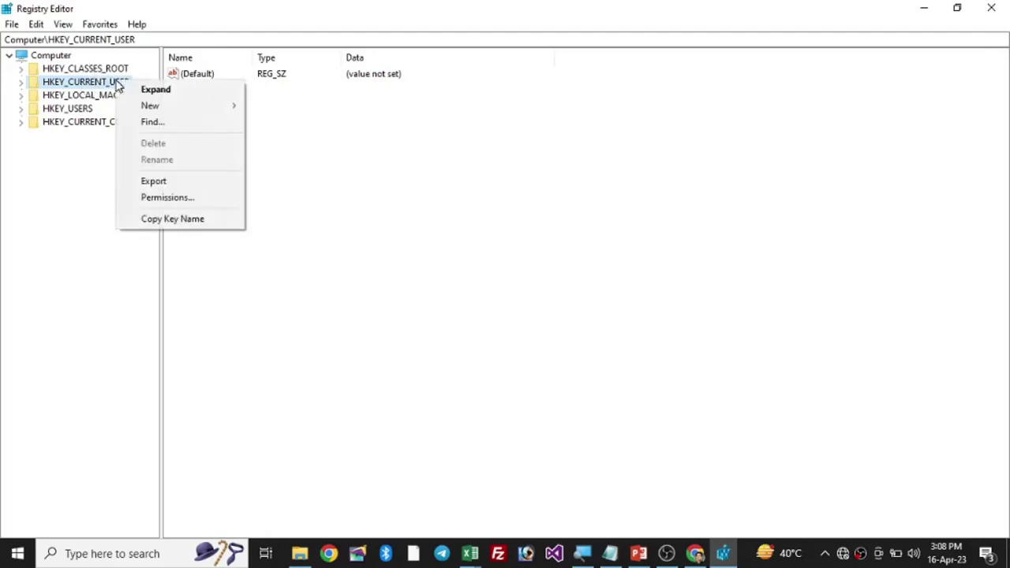
click(175, 200)
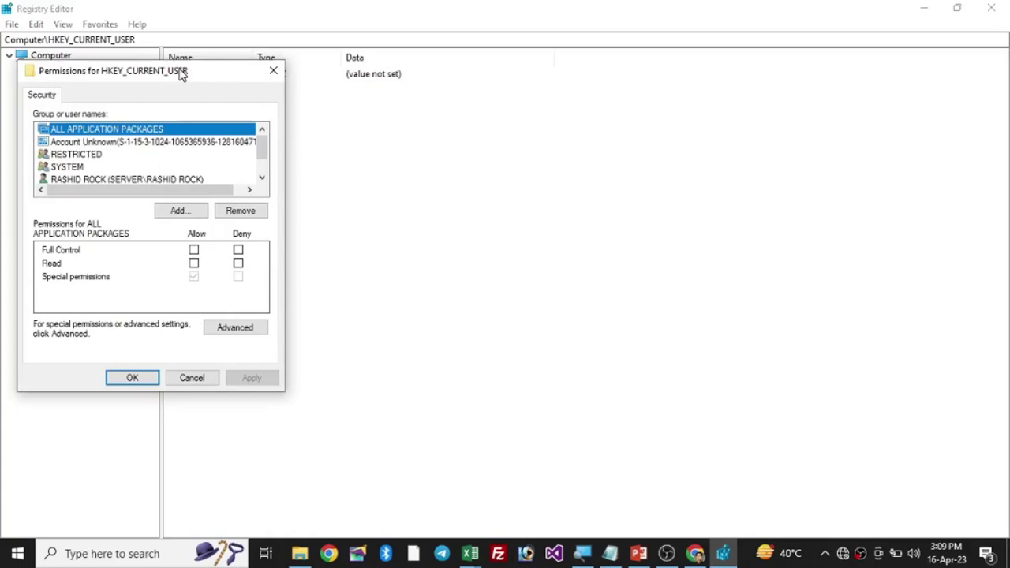
drag(181, 74, 494, 64)
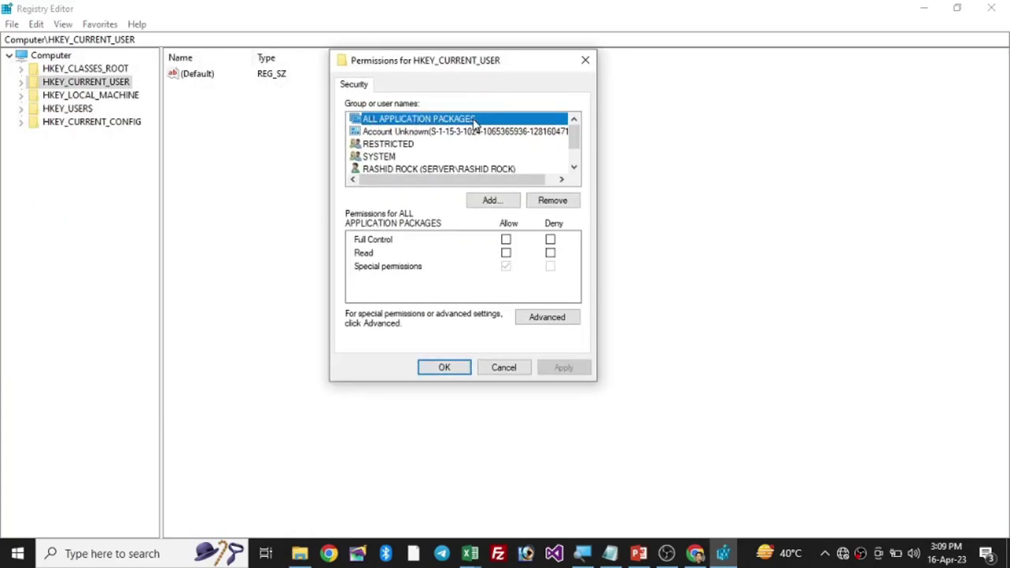
click(505, 239)
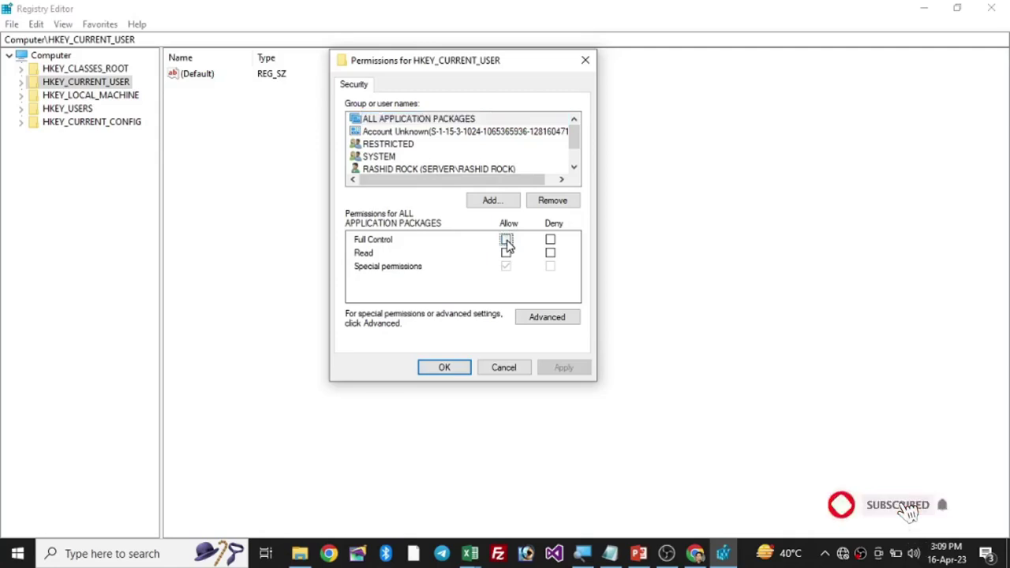
click(563, 371)
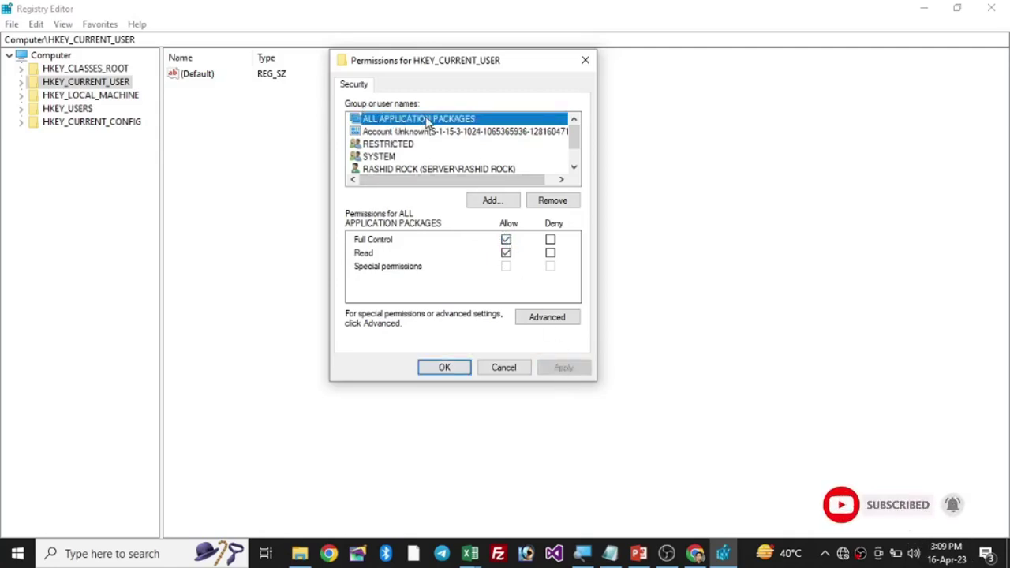
Step: Find ALL APPLICATION PACKAGES with the advanced user search, add it to the HKEY_CURRENT_USER permissions, and cancel the permissions dialog
click(492, 202)
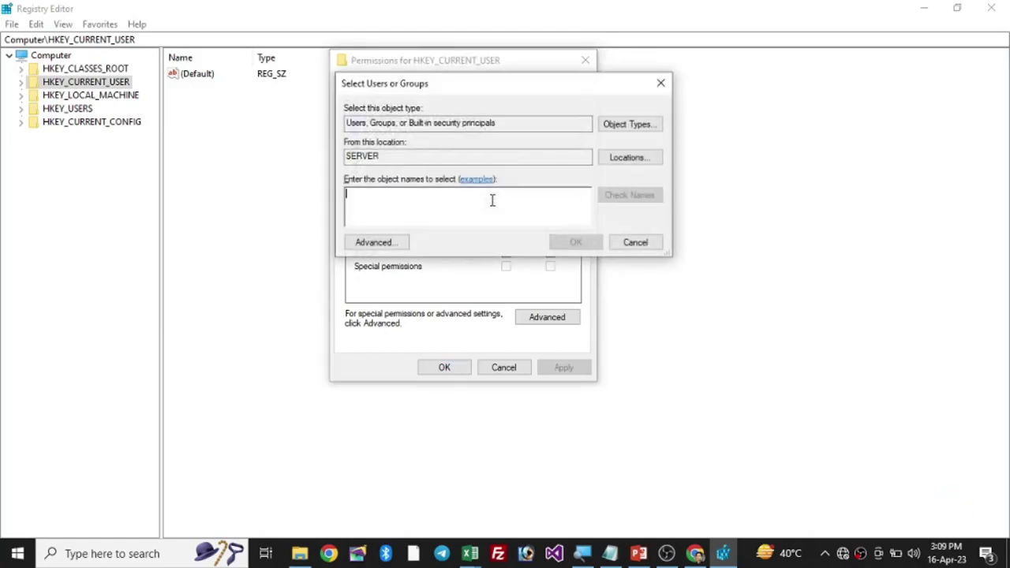
click(392, 243)
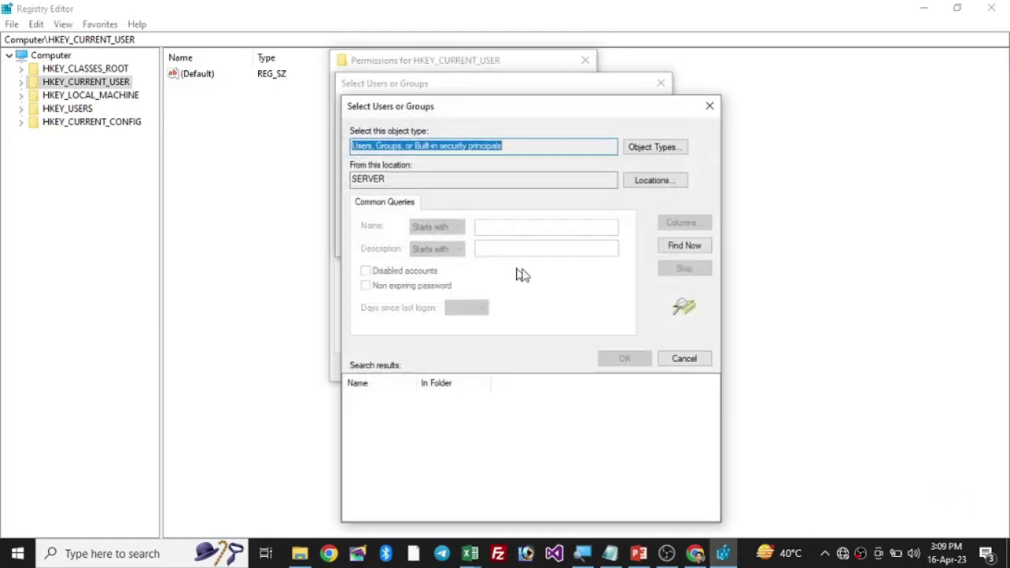
click(691, 250)
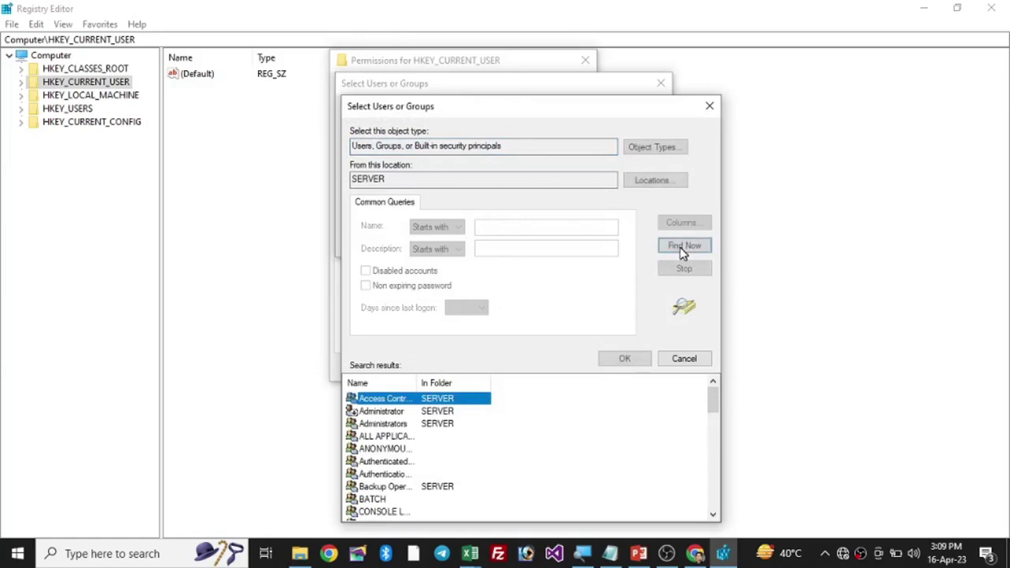
drag(418, 382, 521, 382)
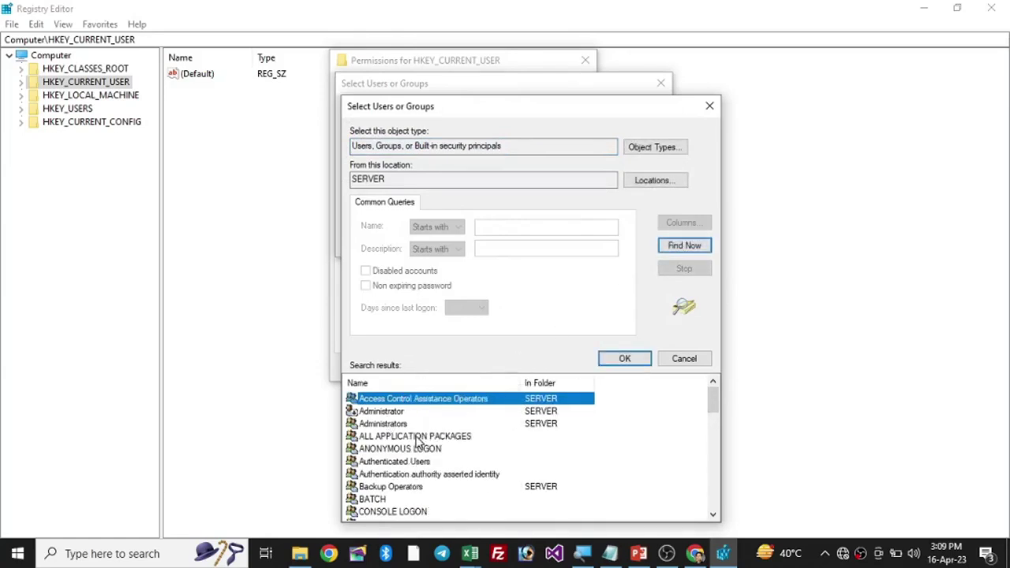
click(410, 436)
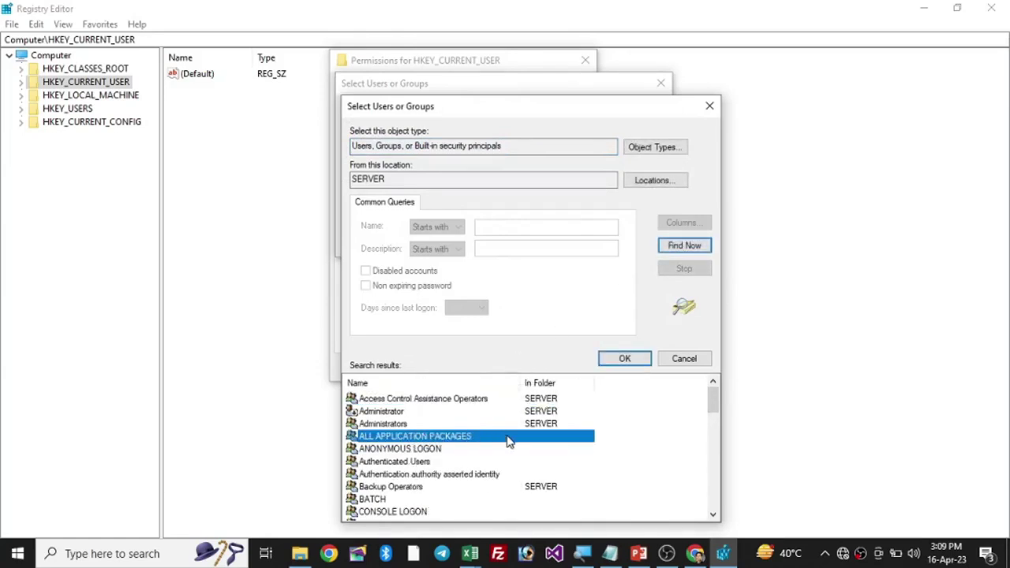
click(621, 359)
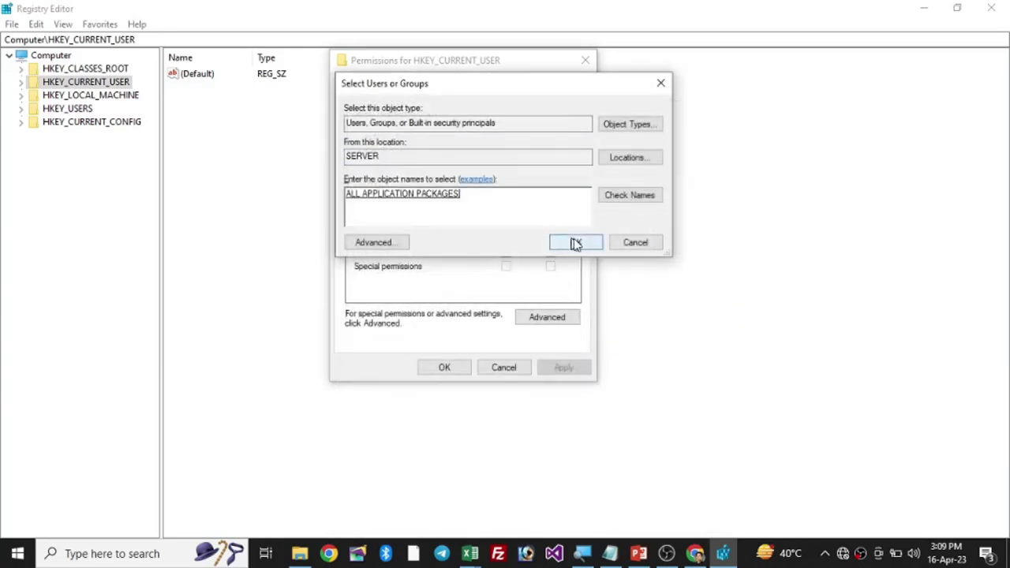
click(562, 241)
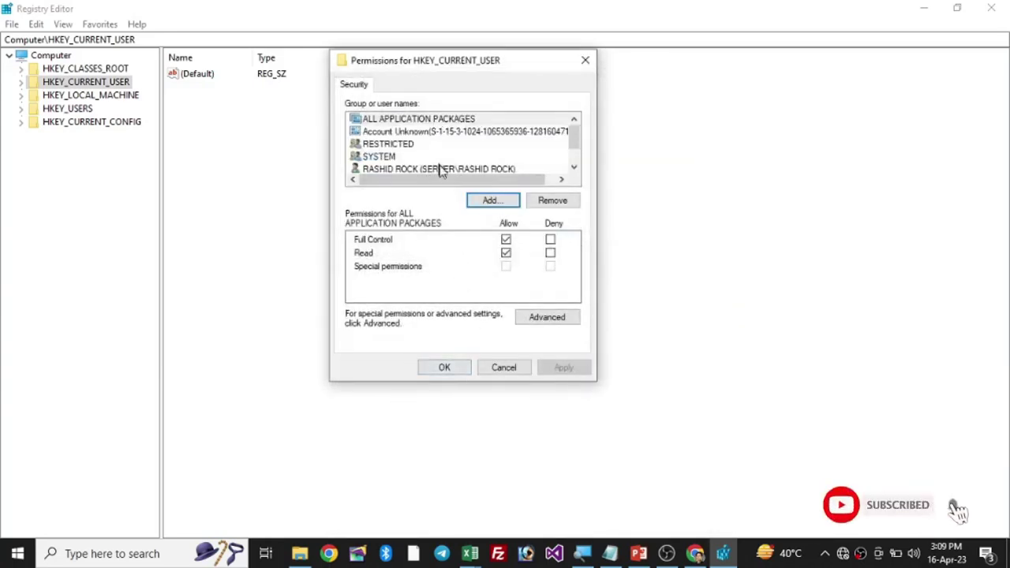
click(503, 367)
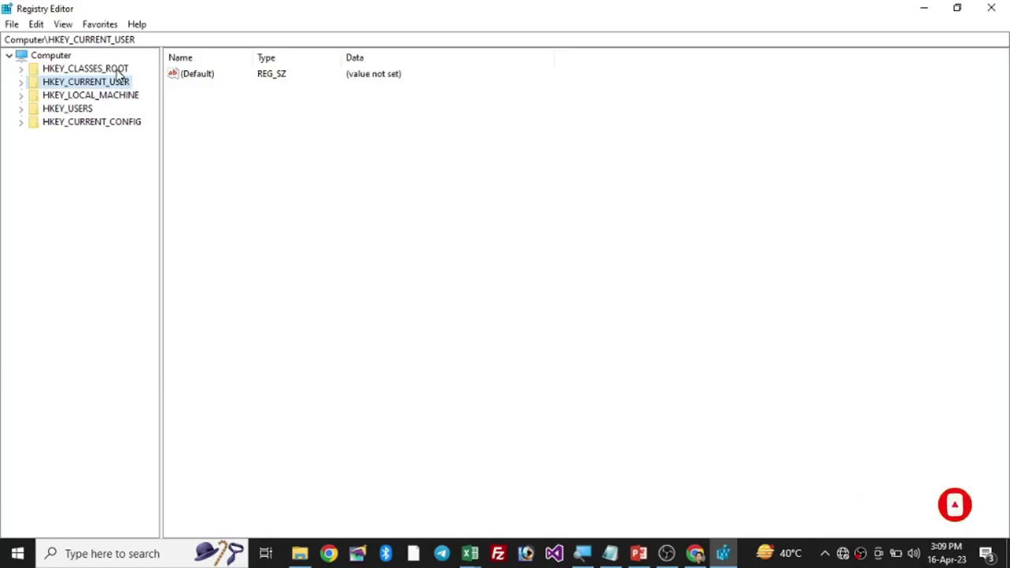
Step: Allow Full Control for ALL APPLICATION PACKAGES in the permissions of HKEY_CLASSES_ROOT and apply the change
right_click(118, 71)
click(155, 187)
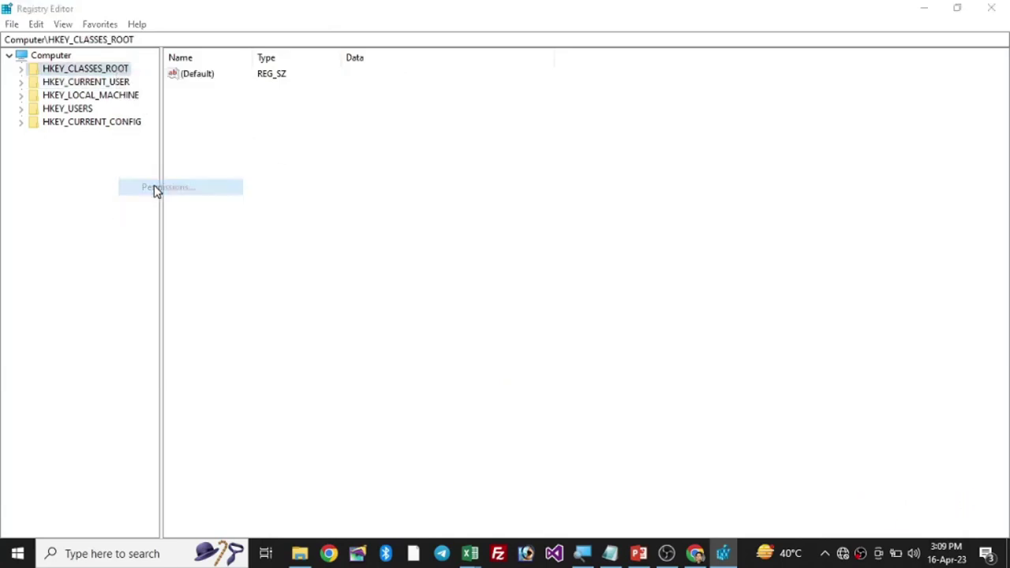
drag(215, 76, 499, 93)
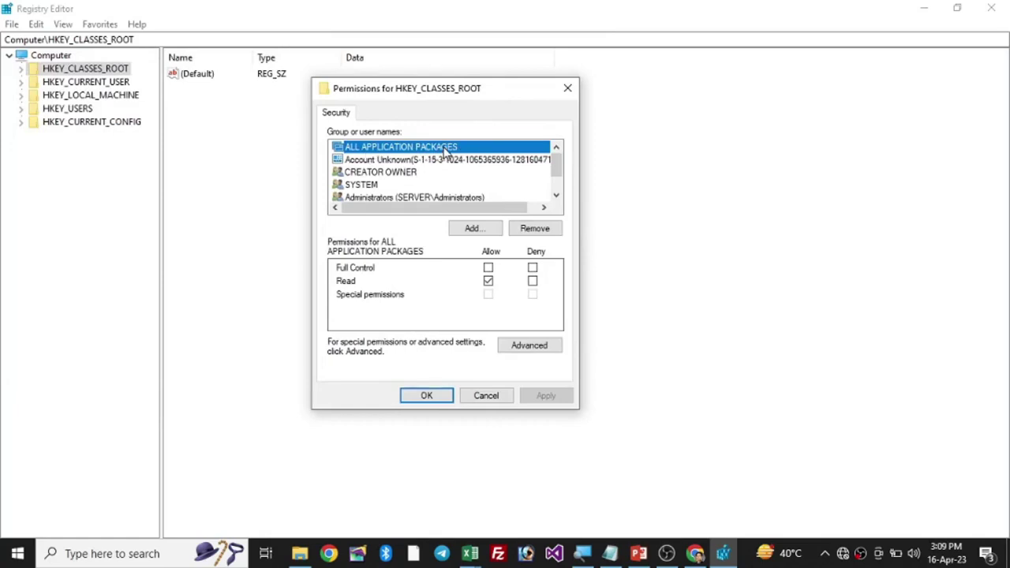
click(488, 269)
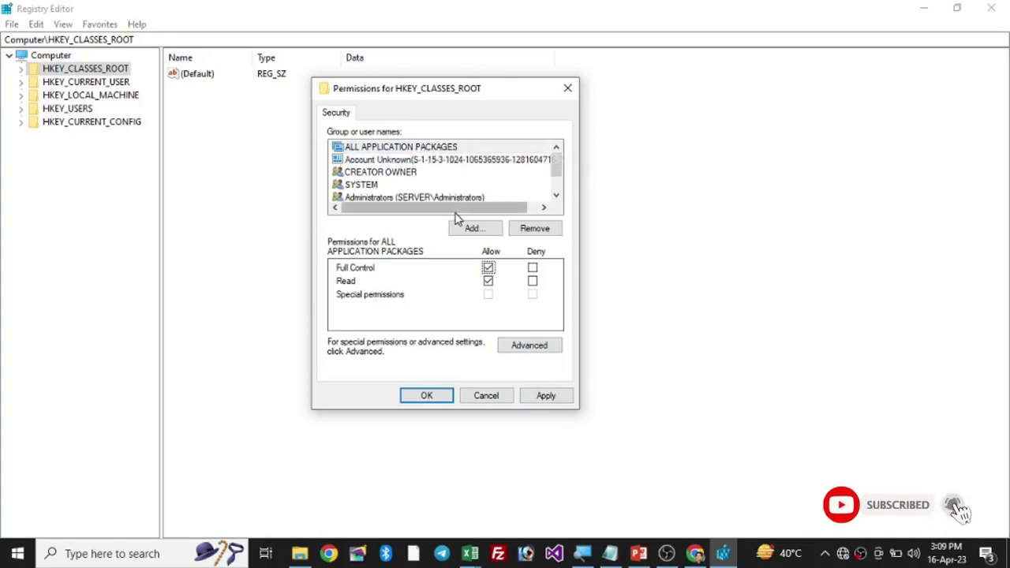
click(547, 396)
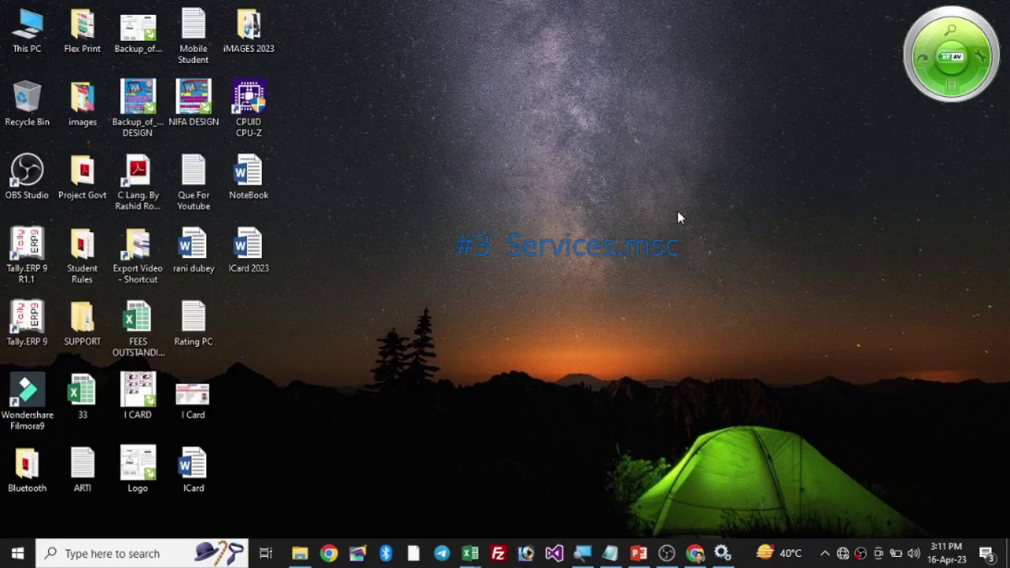
Step: Open the Windows Services console by running services.msc
key(super+r)
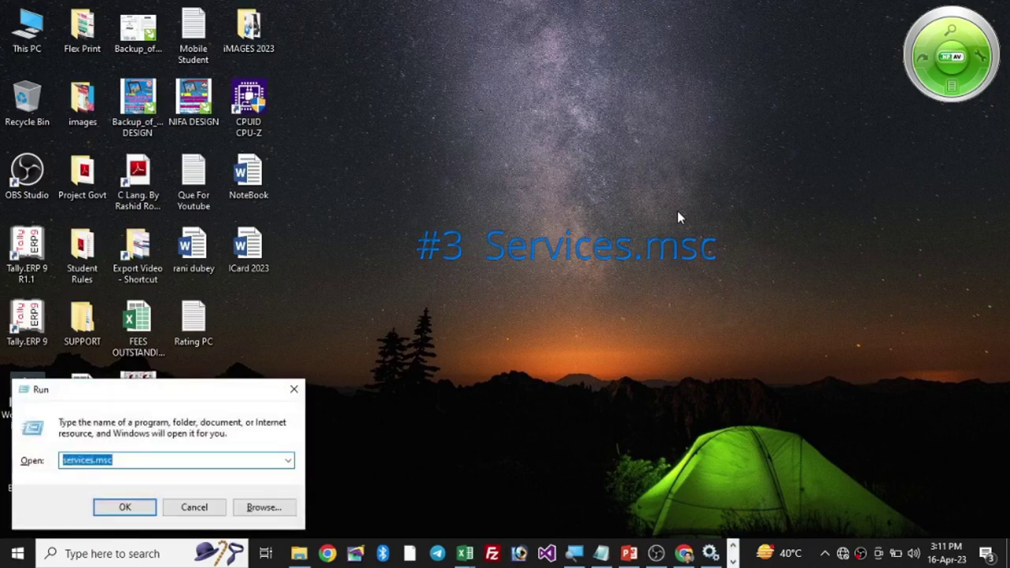
click(121, 460)
drag(121, 460, 62, 462)
click(128, 460)
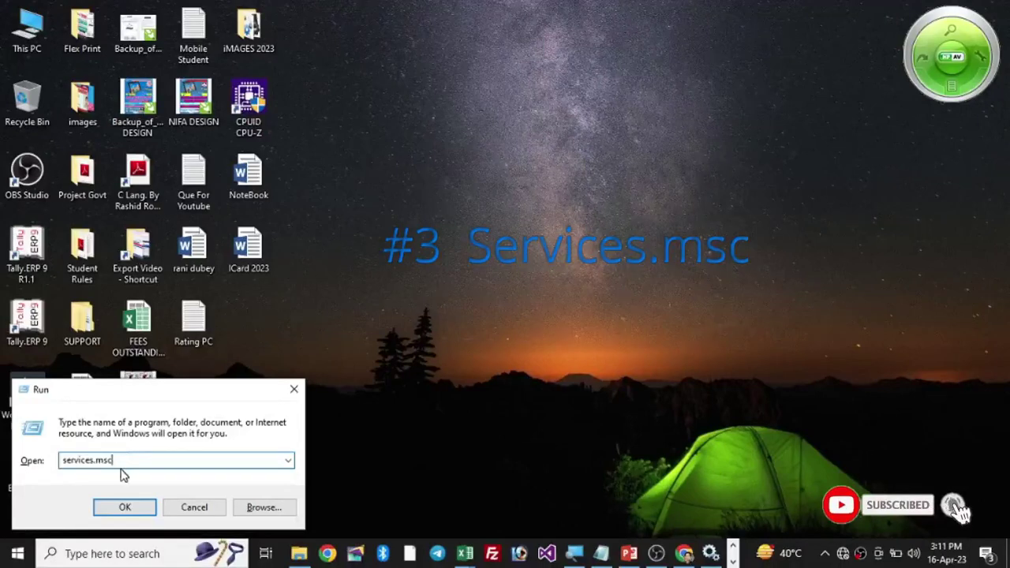
key(Return)
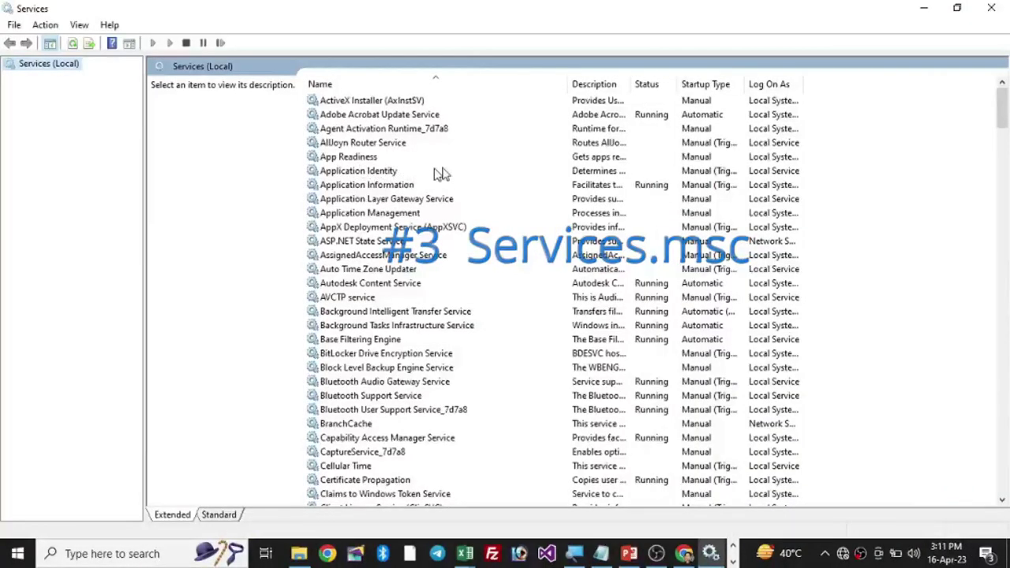
Step: Widen the Description column of the services list and select Connected User Experiences and Telemetry
click(426, 228)
scroll(473, 225, down, 11)
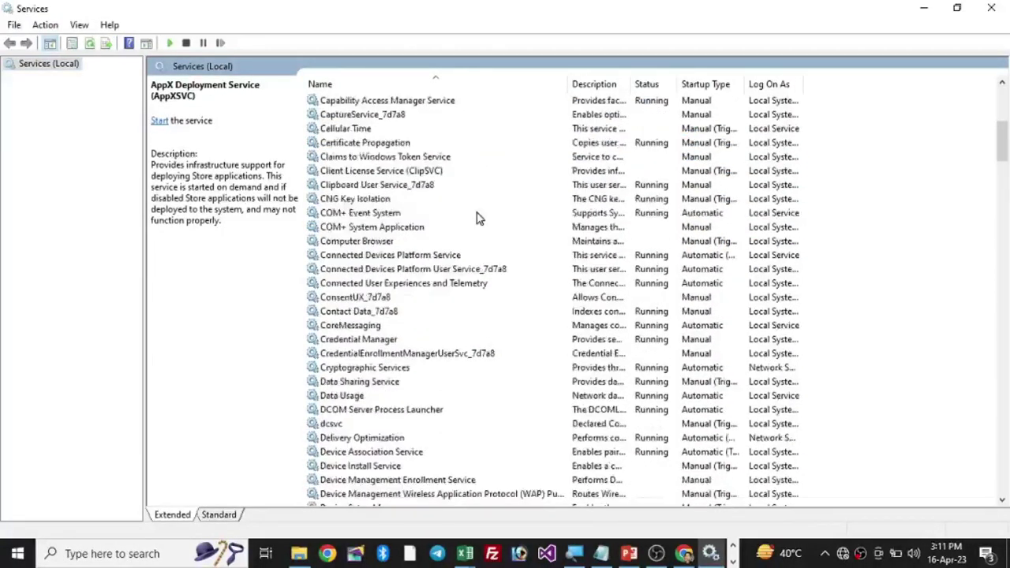
drag(636, 83, 731, 84)
click(375, 157)
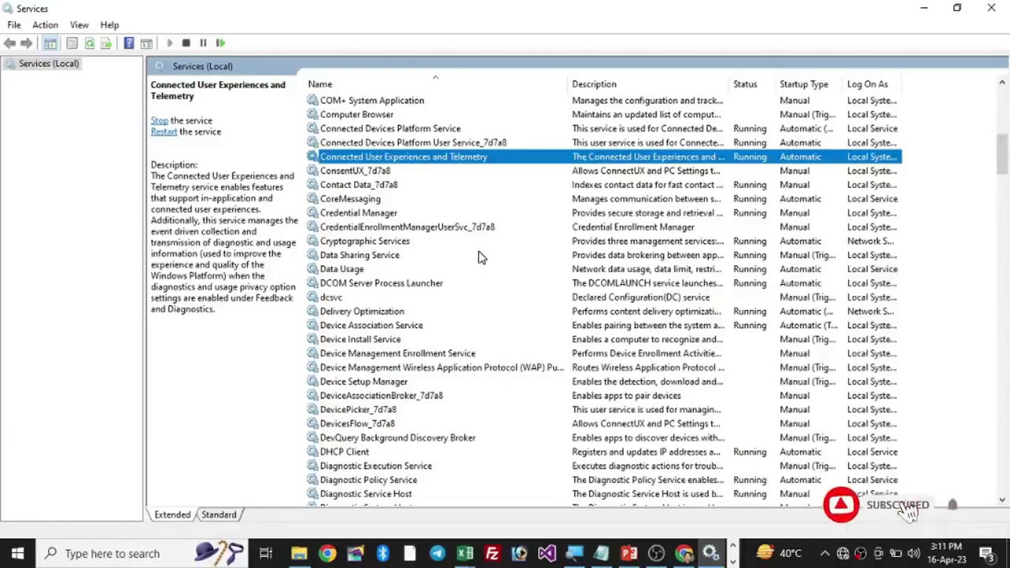
Step: Find and select the Windows Update service in the services list
key(w)
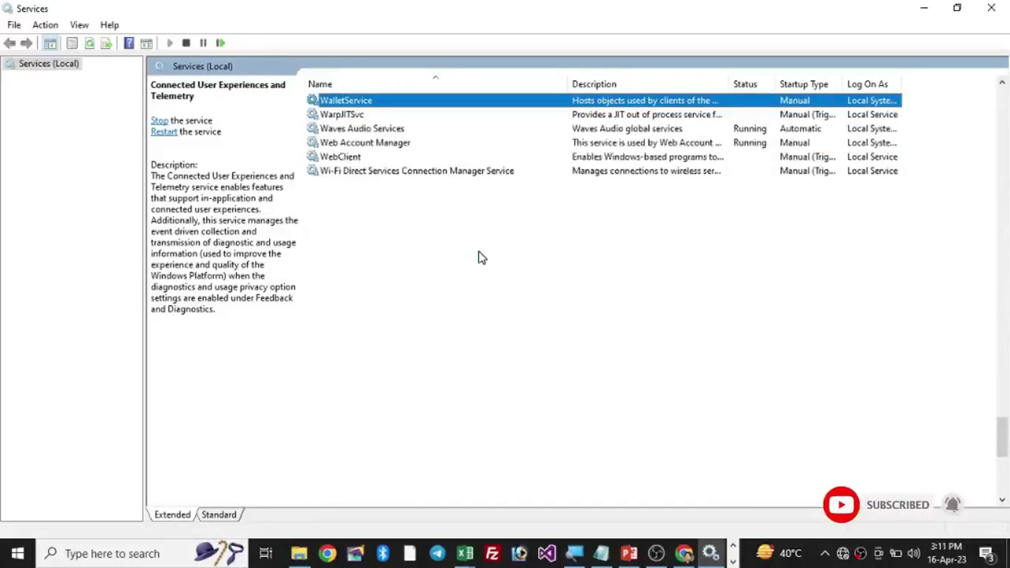
key(Down)
key(Down)
key(Down)
key(Down)
key(Down)
key(Down)
key(Down)
key(Down)
key(Down)
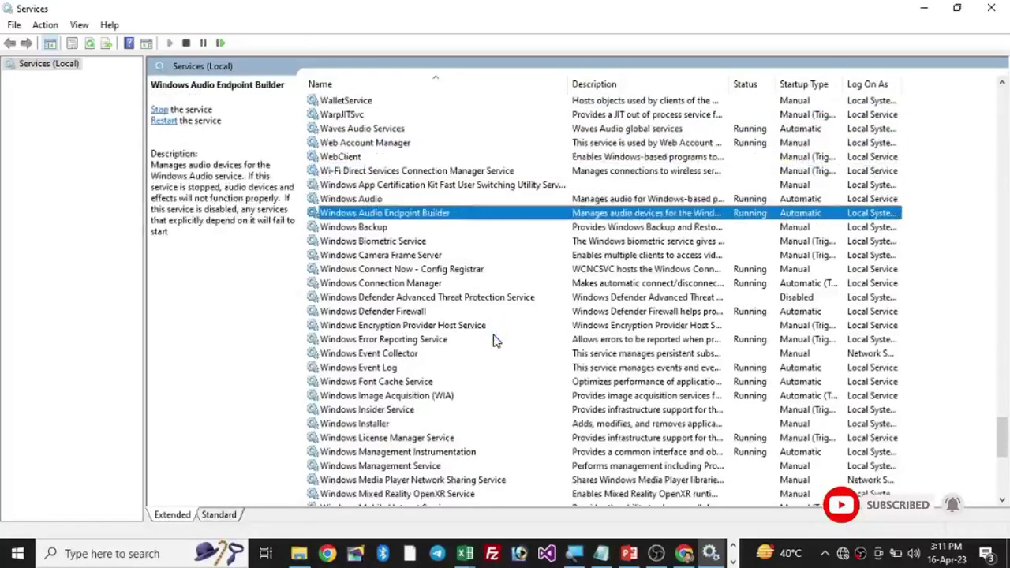
key(Down)
key(Down)
key(Down)
key(Down)
key(Down)
key(Down)
key(Down)
key(Down)
key(Down)
key(Down)
key(Down)
key(Down)
key(Down)
key(Down)
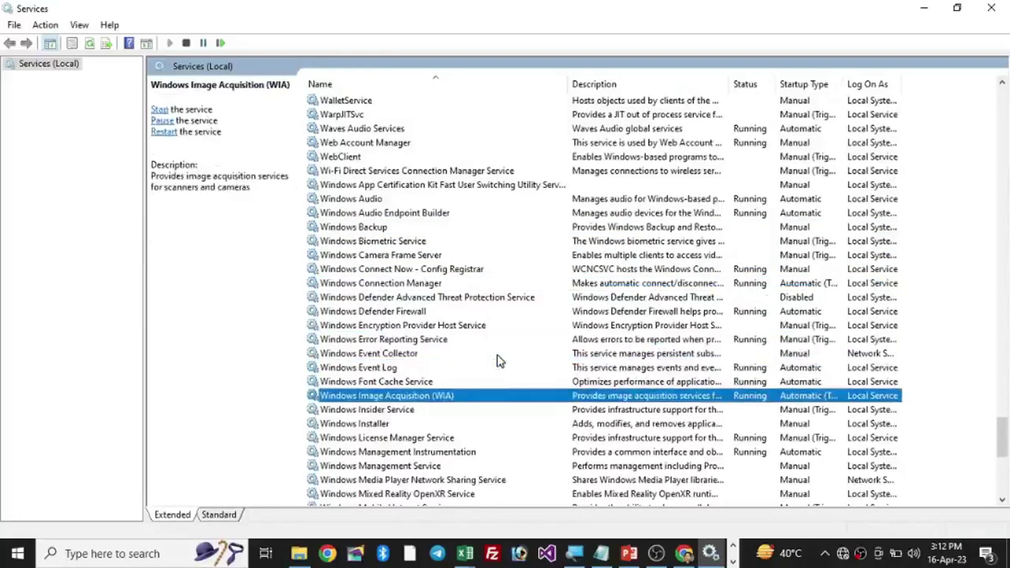
key(Down)
key(Down)
key(Down)
key(Down)
key(Down)
key(Down)
key(Down)
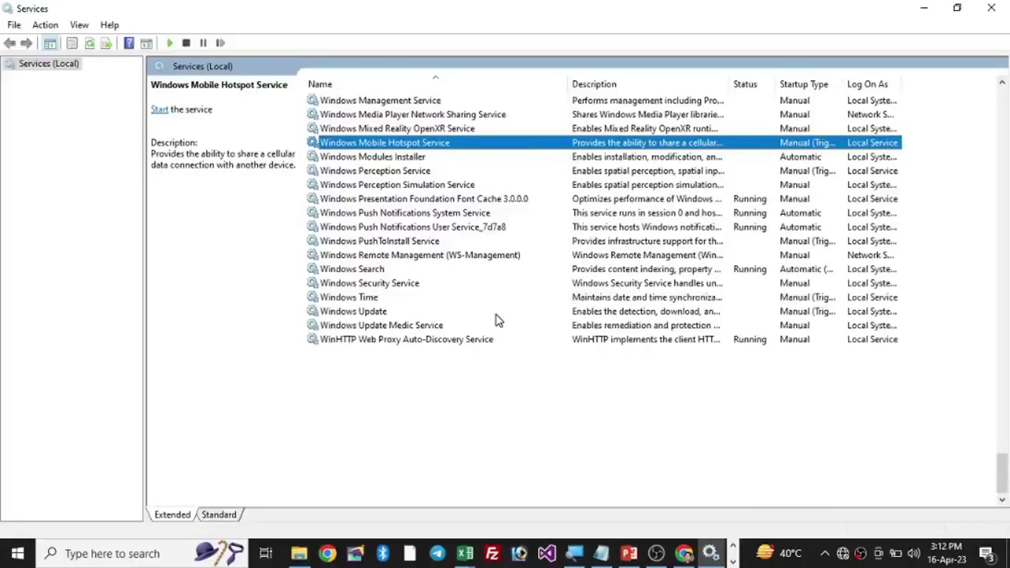
key(Down)
key(Down)
key(Down)
key(Down)
key(Down)
key(Down)
key(Down)
key(Down)
key(Down)
key(Down)
key(Down)
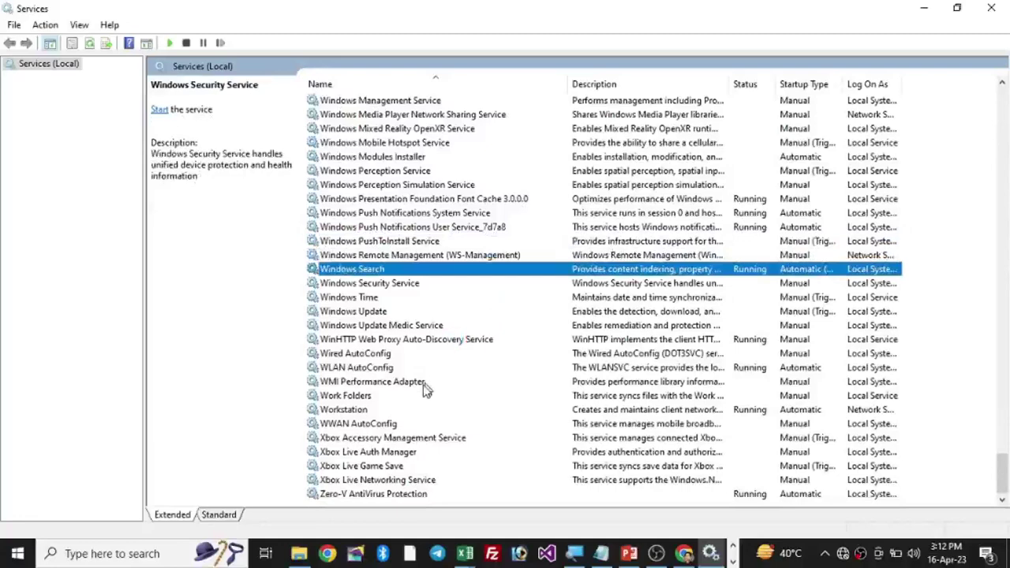
key(Down)
key(Up)
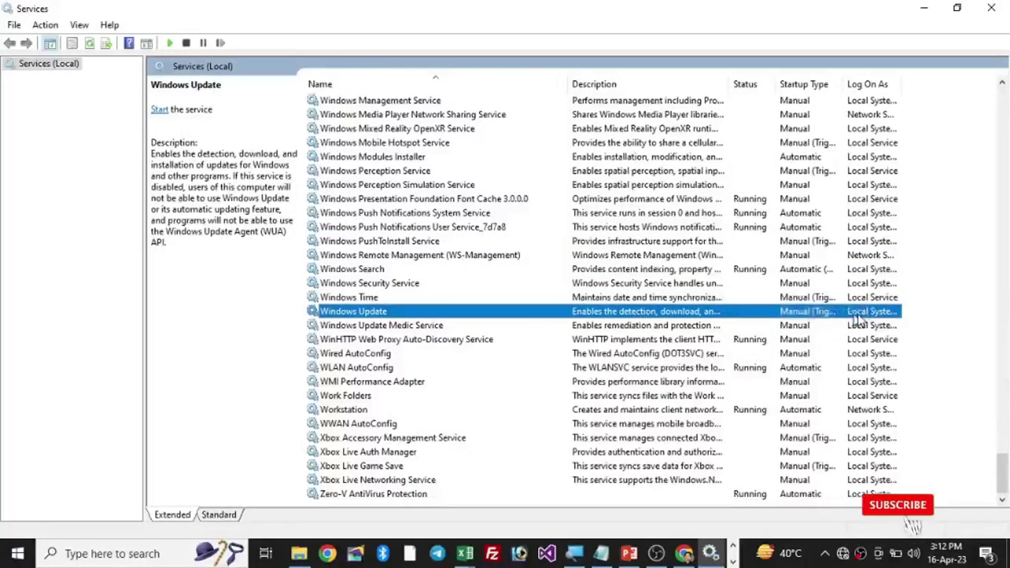
Step: Set the startup type of the Windows Update service to Disabled, apply the change and close its properties
right_click(372, 314)
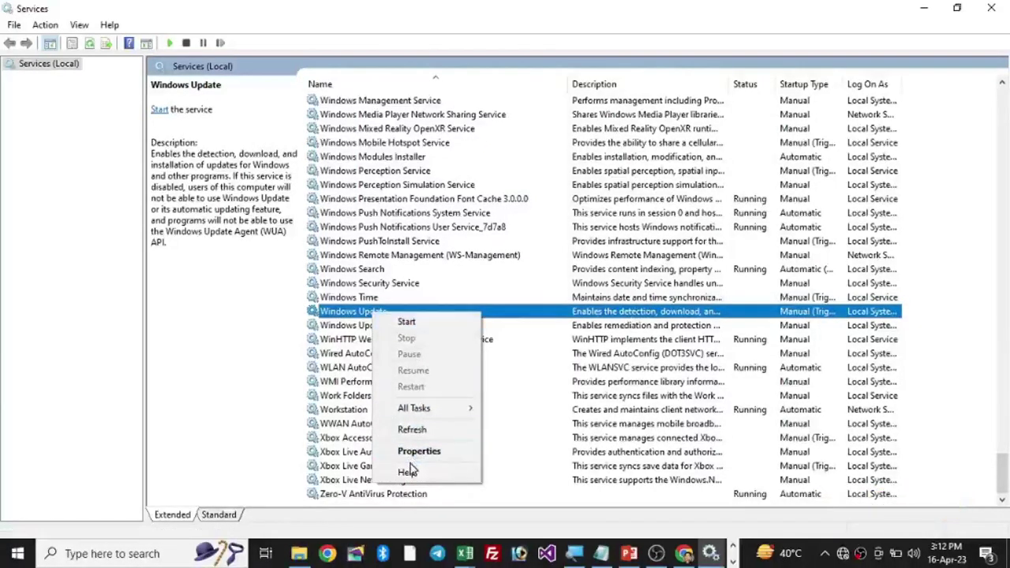
key(Return)
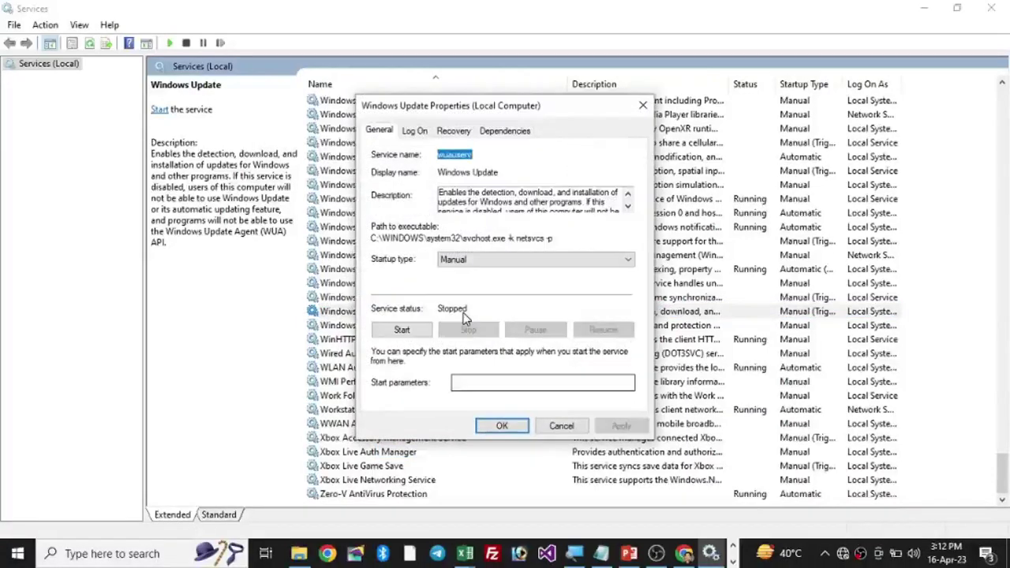
click(471, 260)
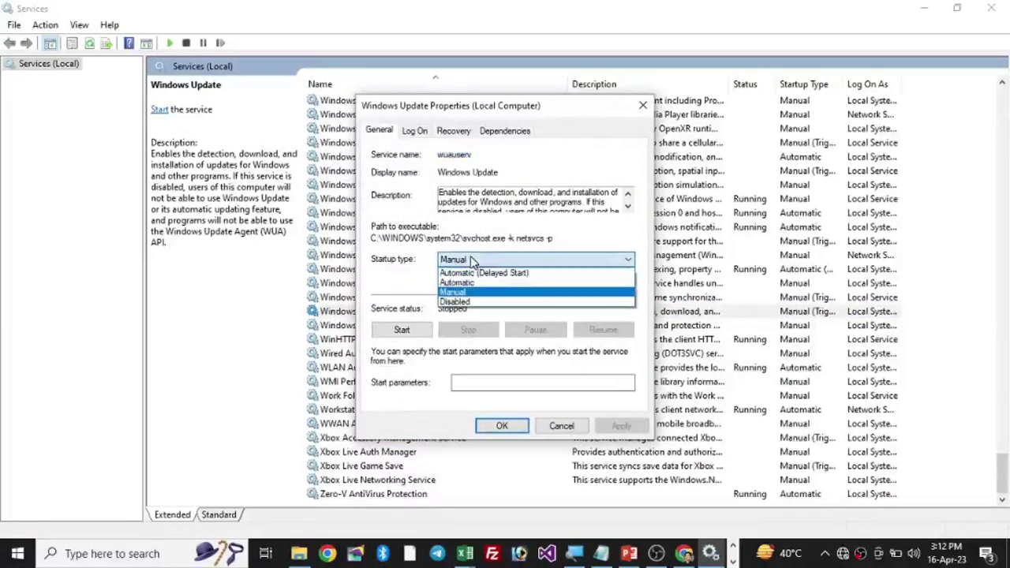
click(456, 302)
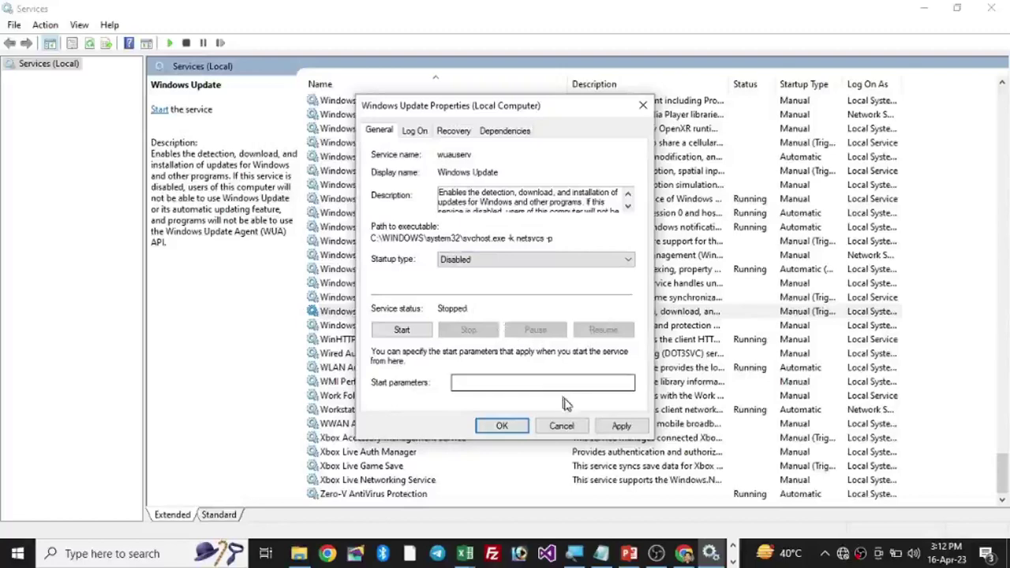
click(616, 425)
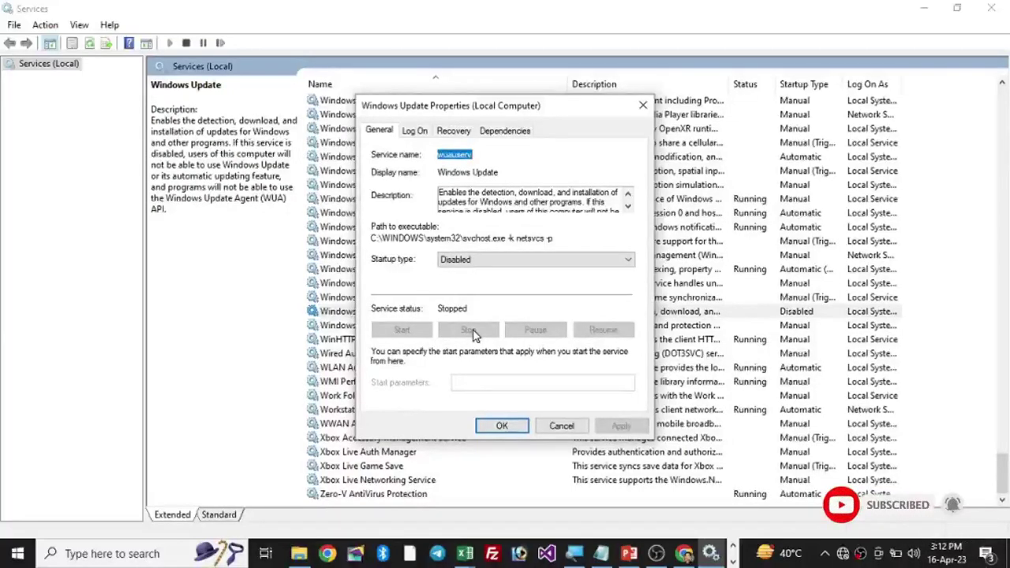
click(499, 425)
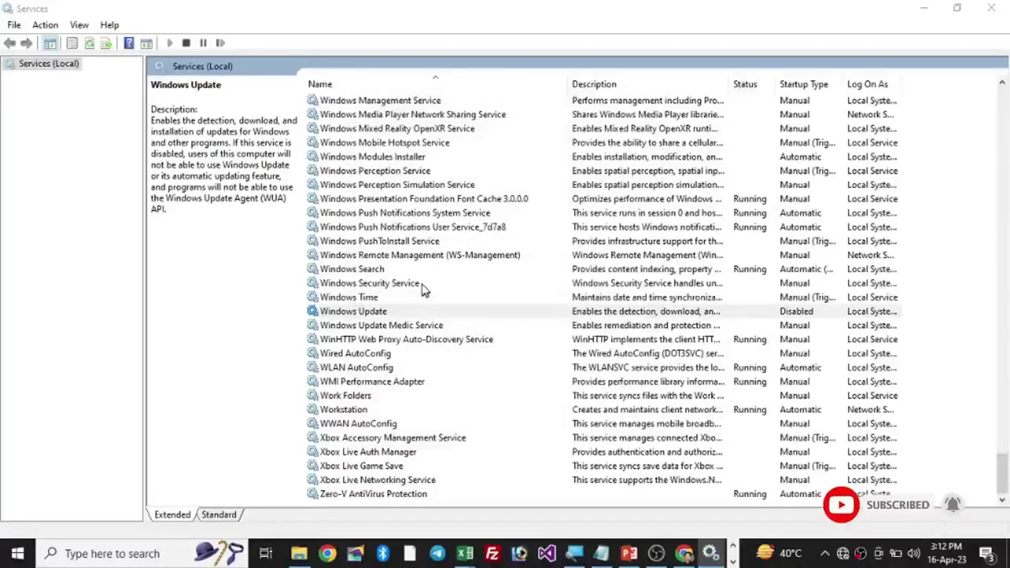
click(432, 285)
click(380, 314)
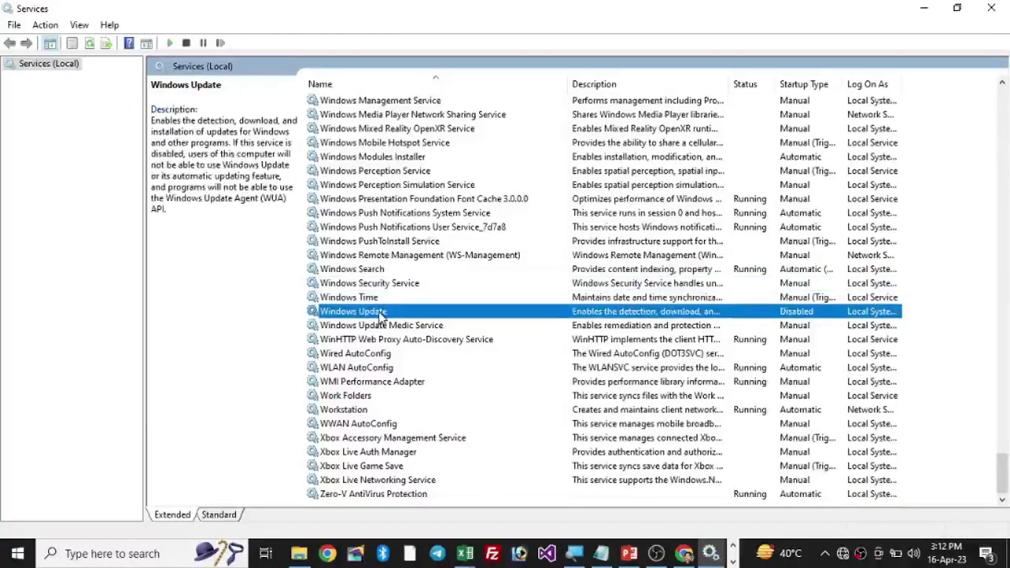
click(372, 383)
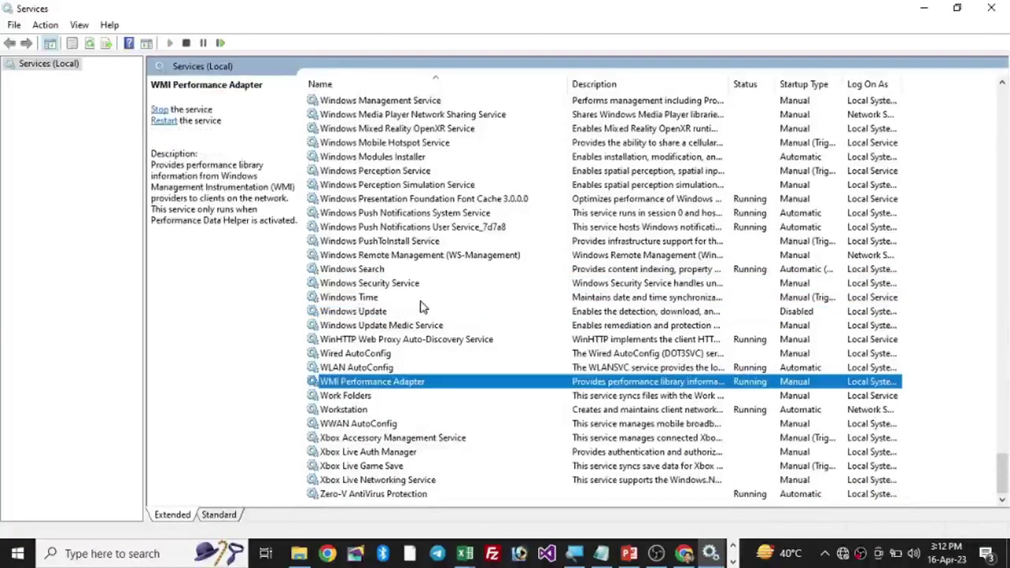
scroll(418, 308, up, 4)
scroll(416, 270, up, 20)
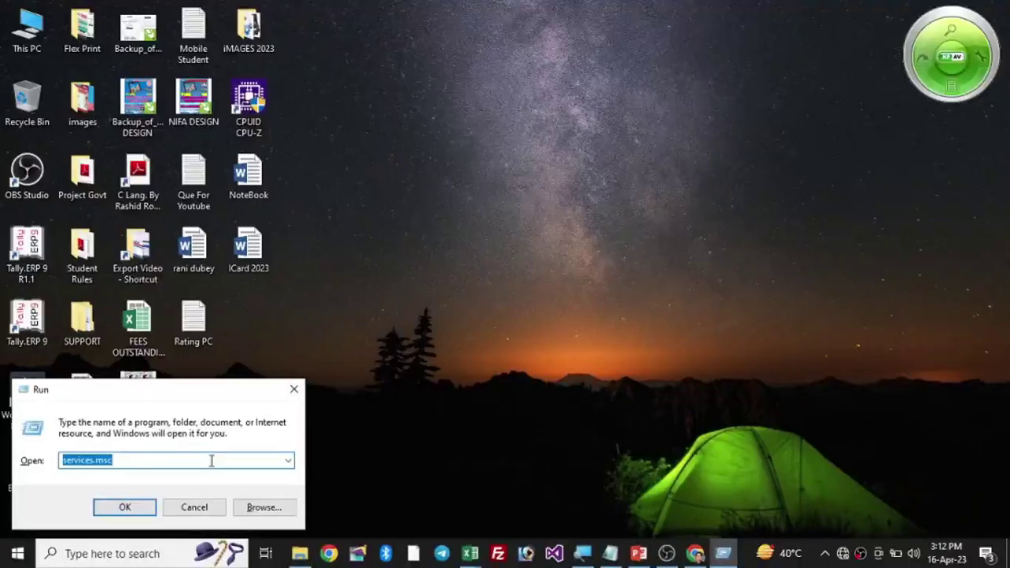
Step: Open the Mouse Properties dialog by running main.cpl and move it towards the middle of the desktop
text(main)
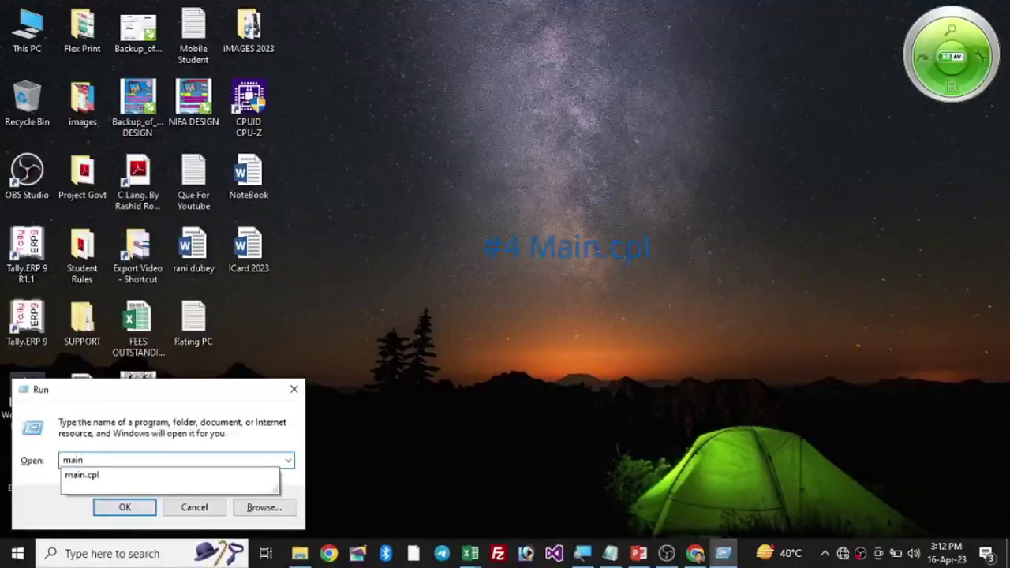
text(.cpl)
key(Return)
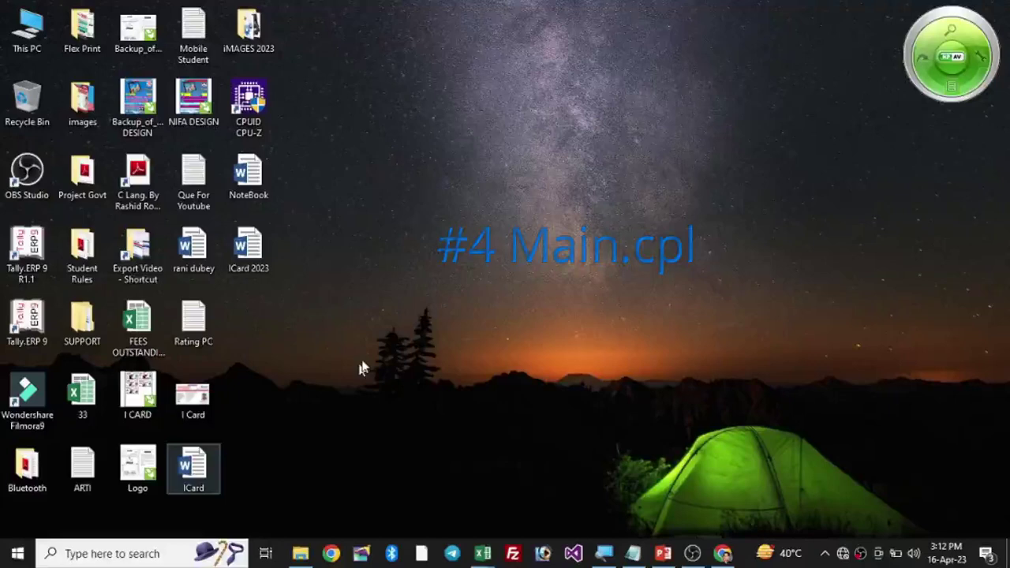
drag(307, 83, 647, 87)
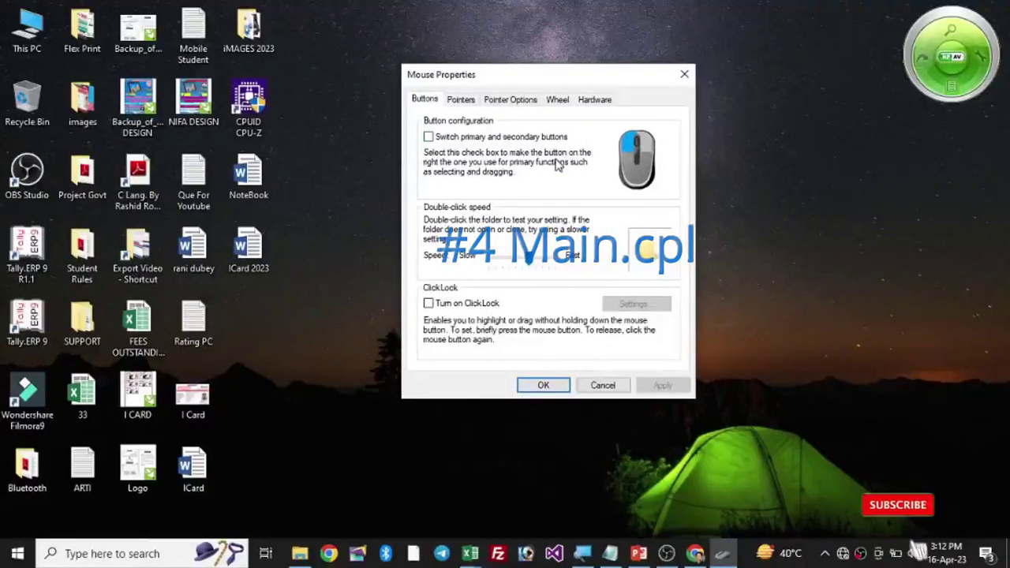
Step: Look through the Pointers, Pointer Options and Wheel settings of the mouse properties and close the dialog
click(466, 103)
click(515, 103)
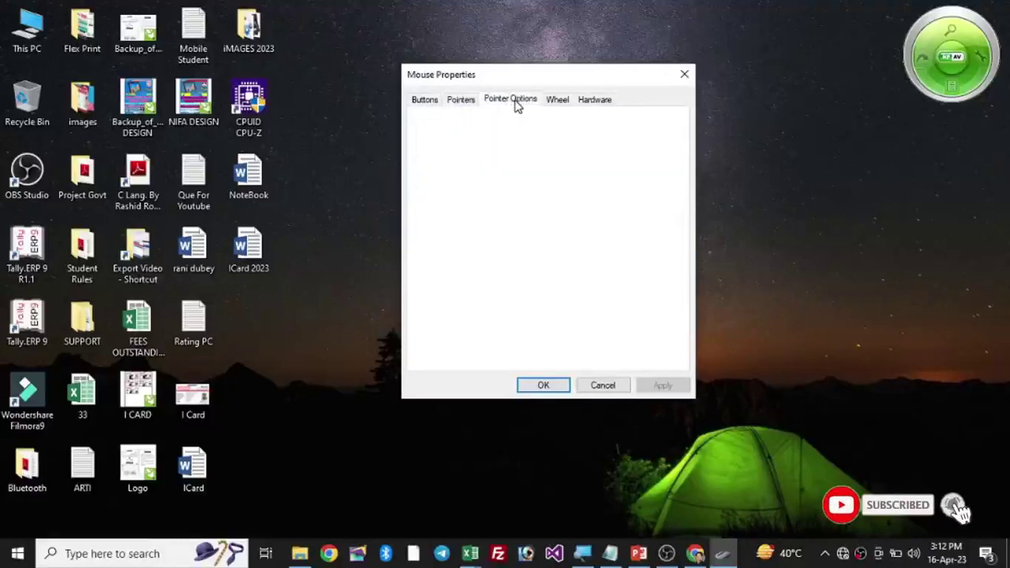
click(557, 101)
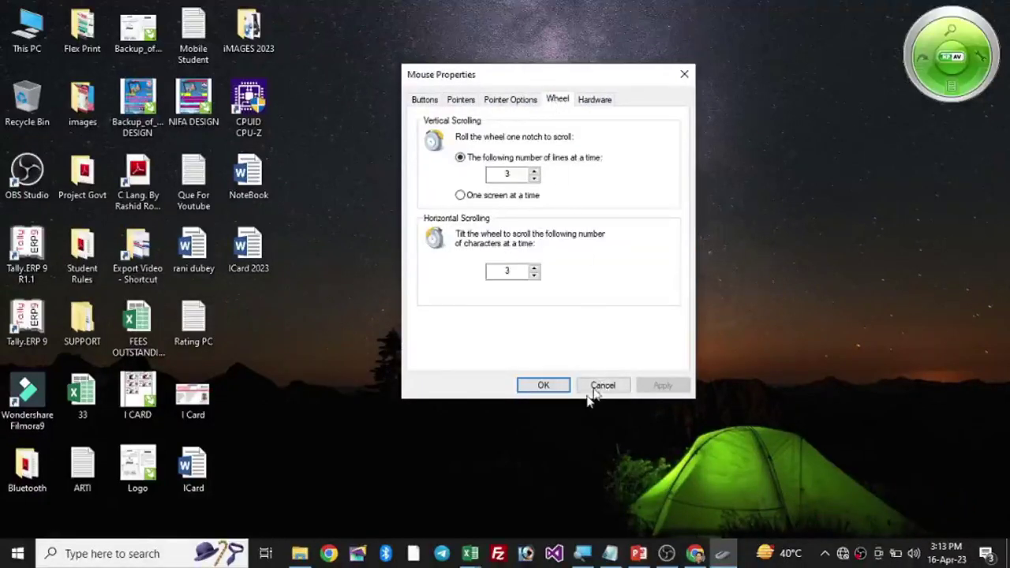
click(544, 384)
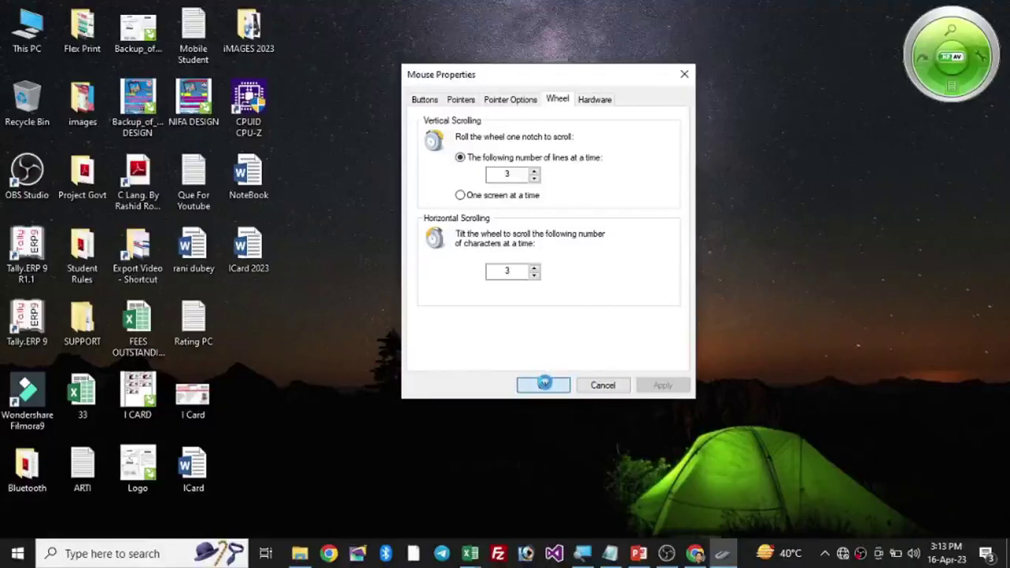
key(super+r)
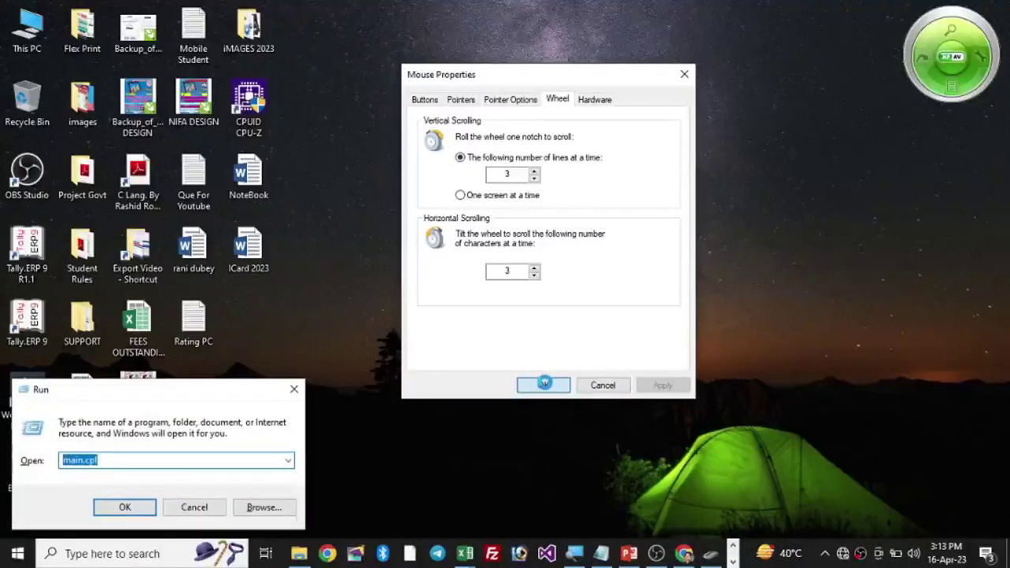
click(538, 388)
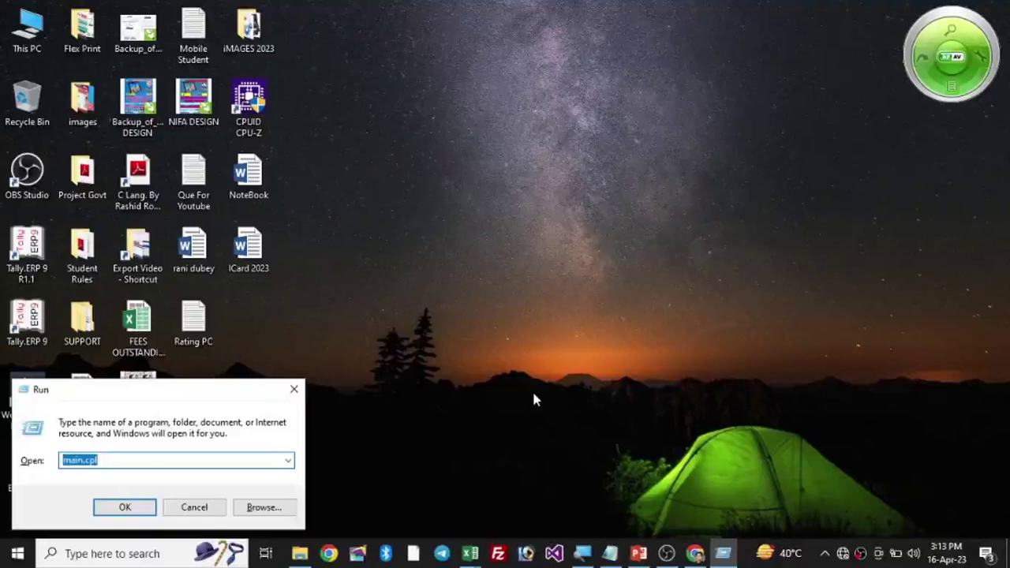
Step: Run dxdiag to view the system information in the DirectX Diagnostic Tool, and exit the tool
text(dxdiag)
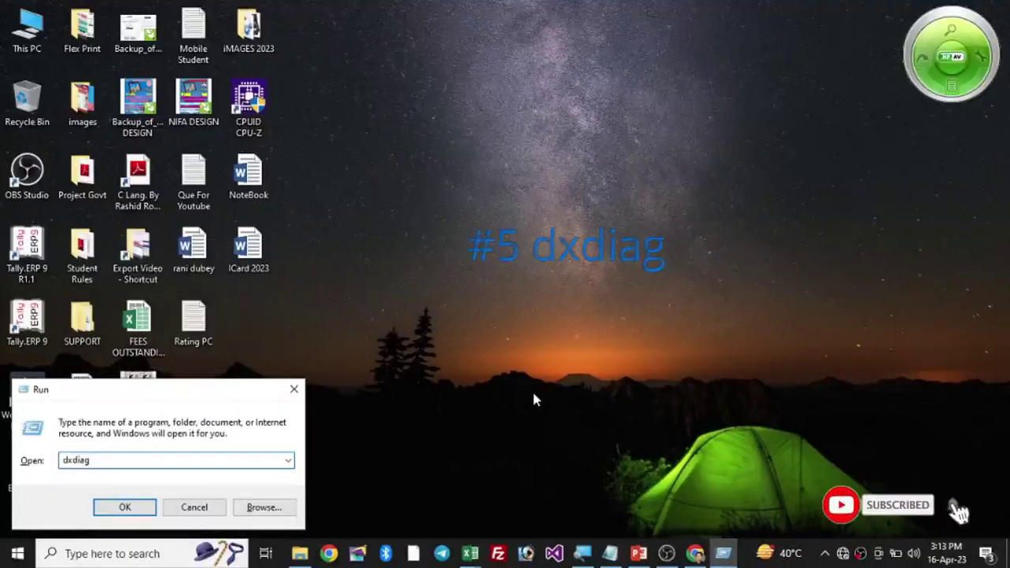
key(Return)
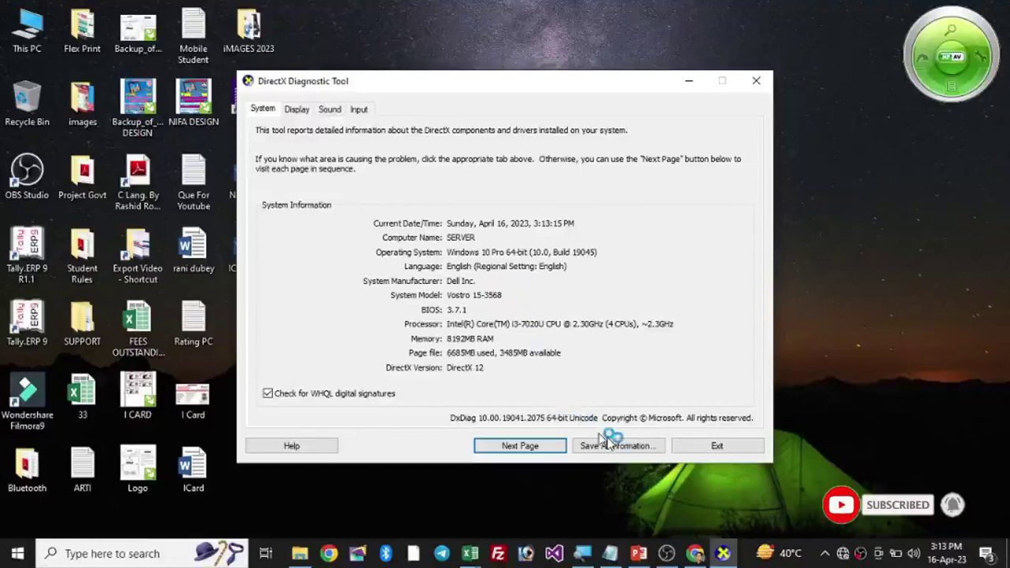
click(714, 448)
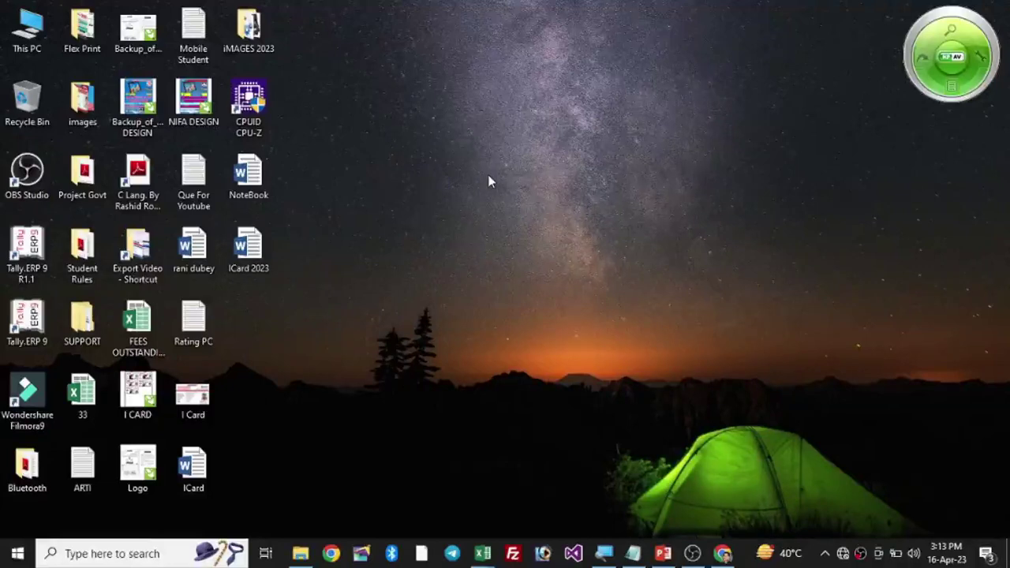
Step: Open the Windows calculator with the Run command calc
key(super+r)
text(ca)
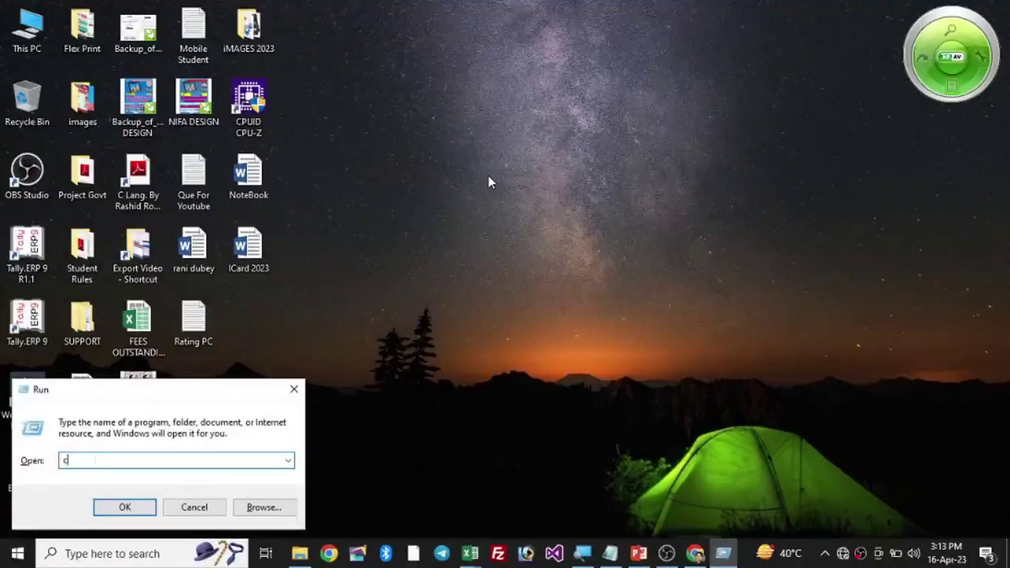
text(lc)
key(Return)
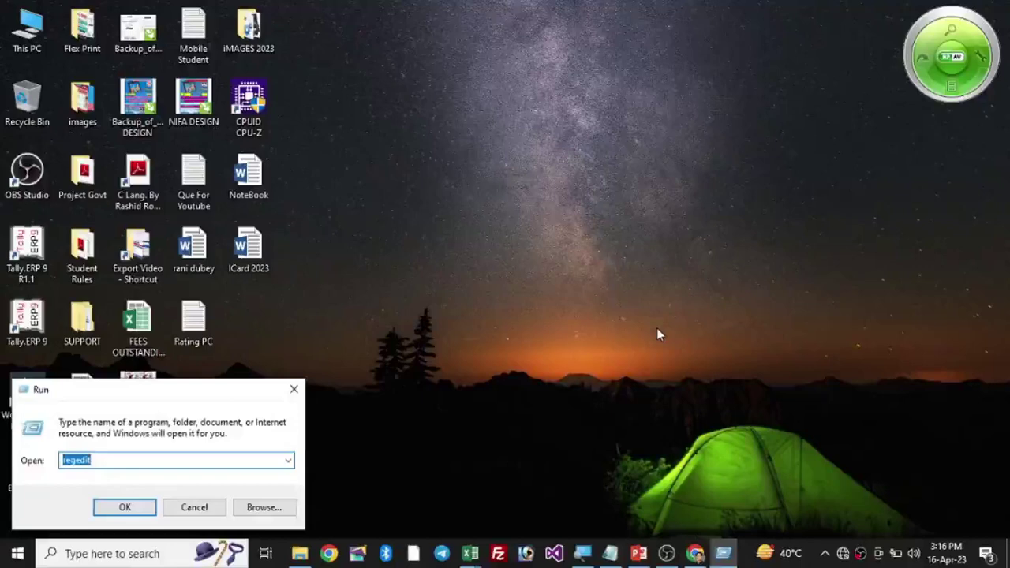
Step: Start a continuous ping by running ping -t 192.168.1.1 and move its console window towards the middle of the desktop
text(P)
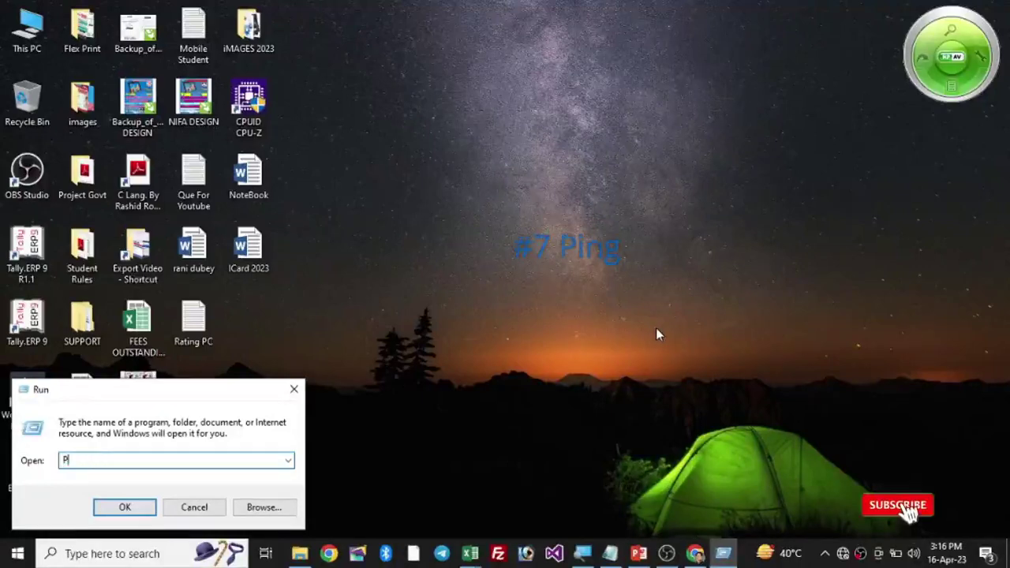
key(BackSpace)
text(pin)
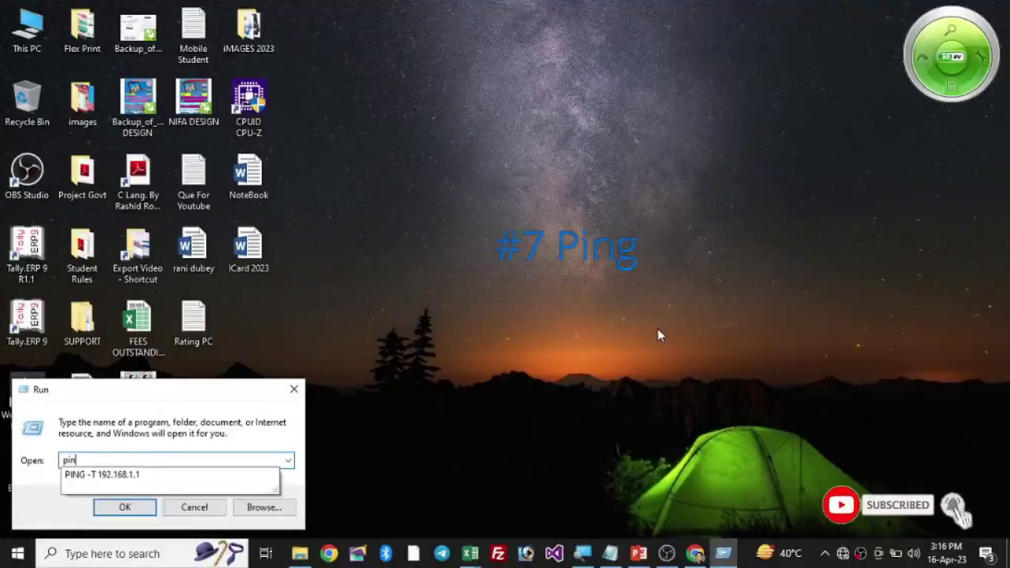
text(g -t 192.168)
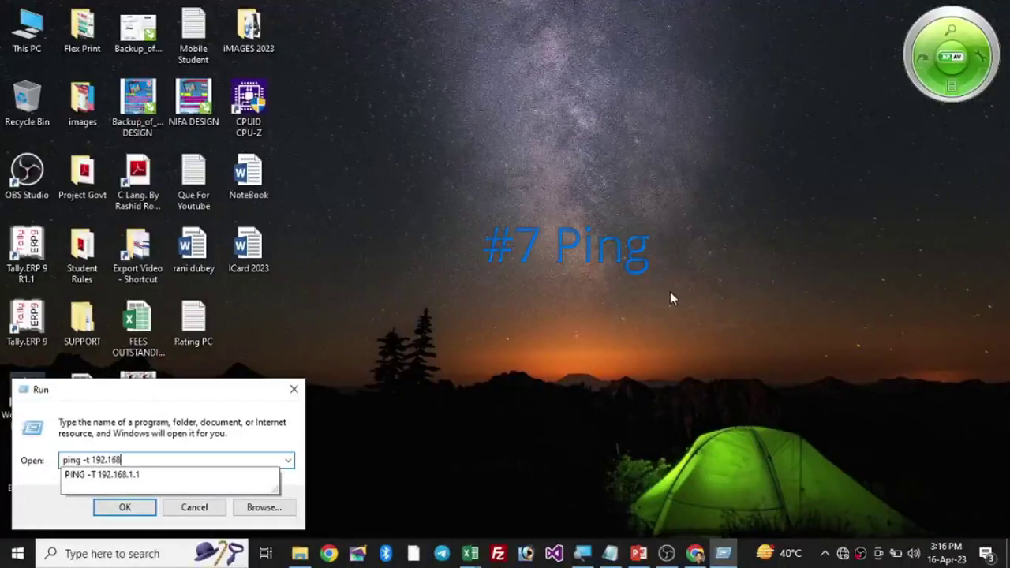
text(.1.1)
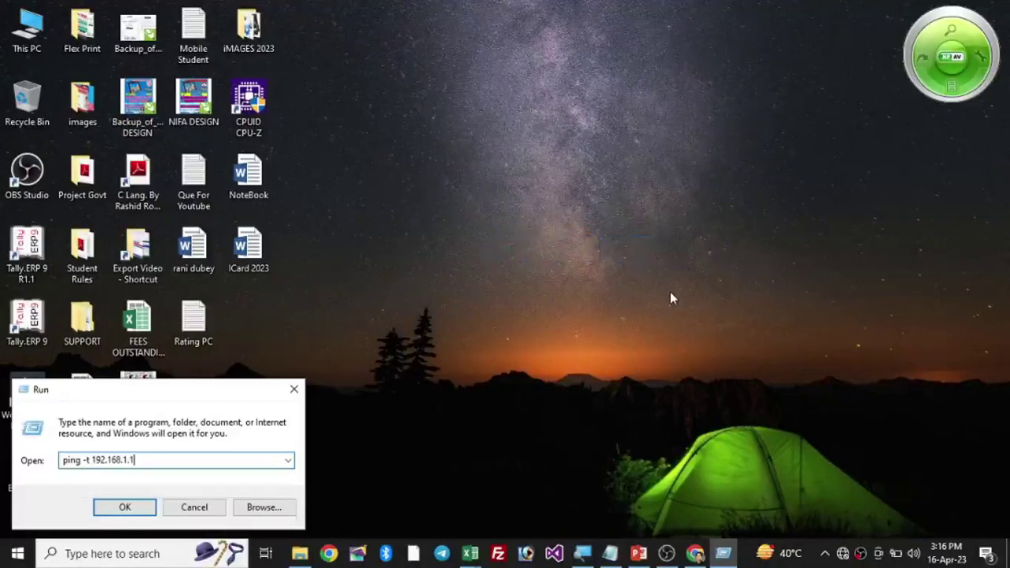
key(Return)
drag(476, 61, 670, 72)
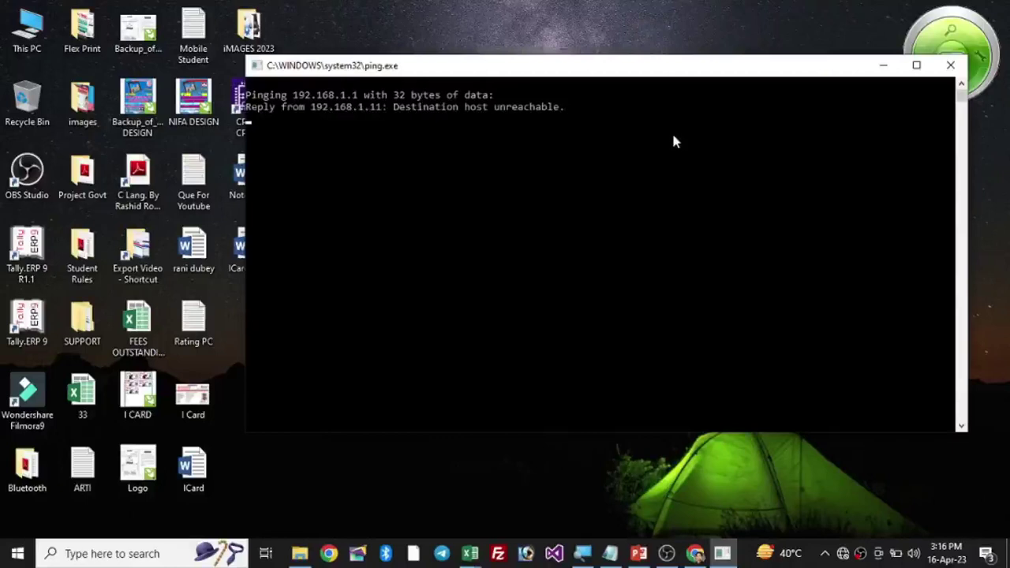